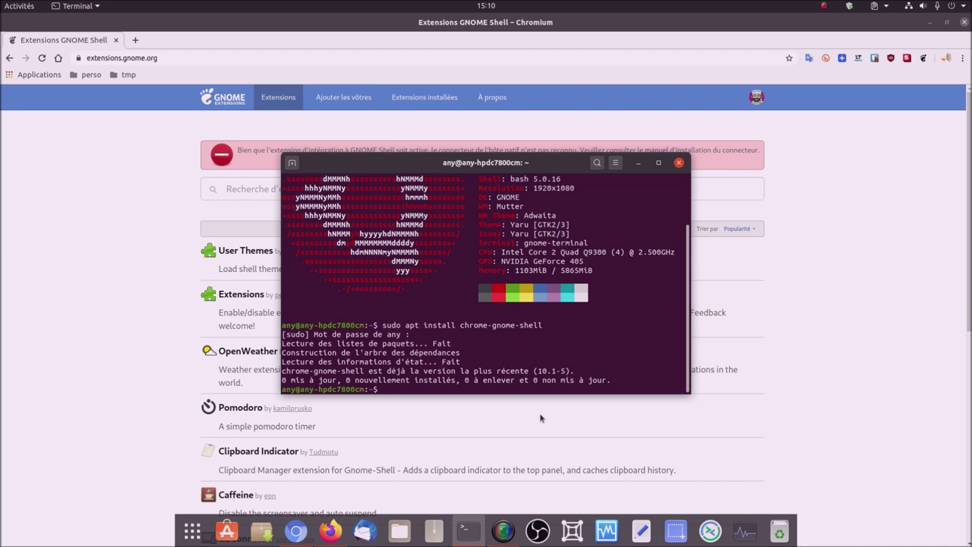
Step: Close the terminal and remove the GNOME Shell integration extension from Chromium
left_click(680, 163)
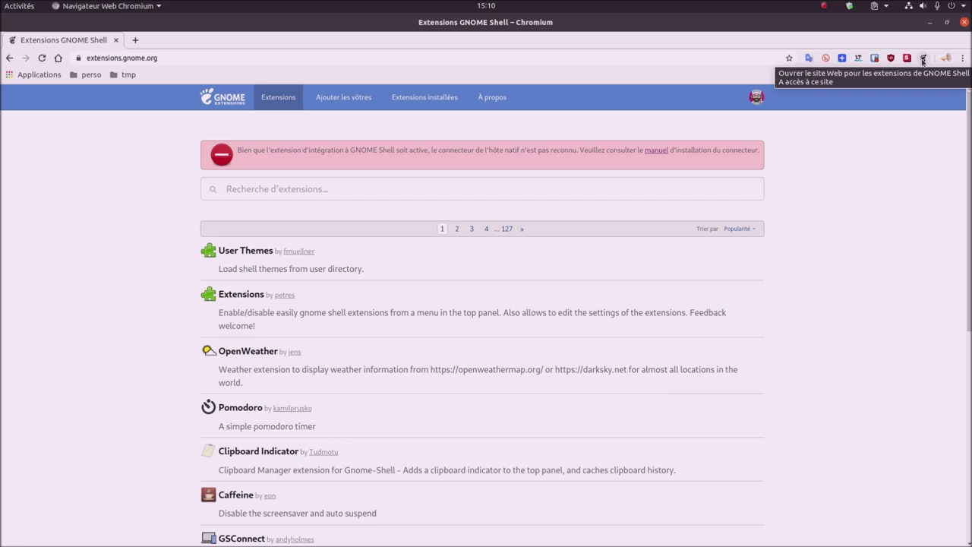
right_click(923, 60)
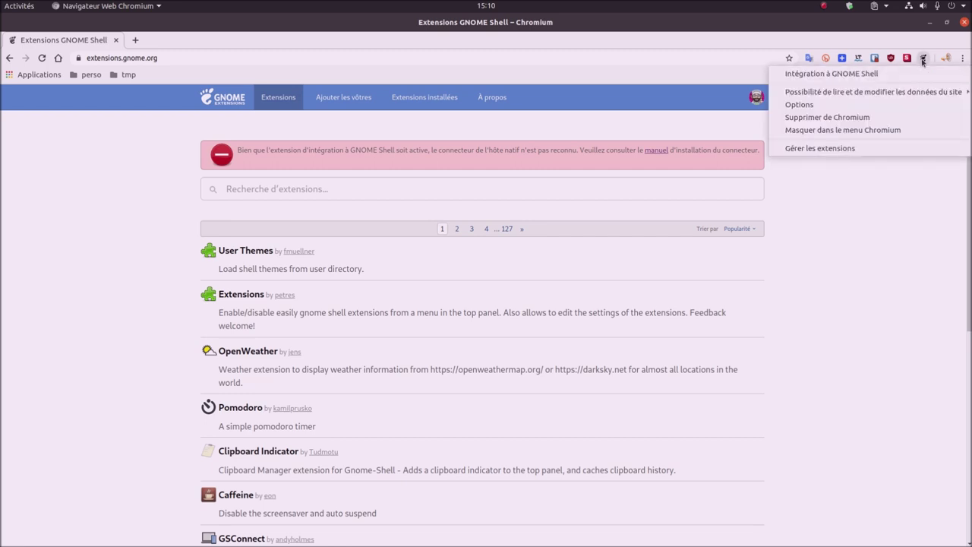
left_click(884, 118)
left_click(888, 134)
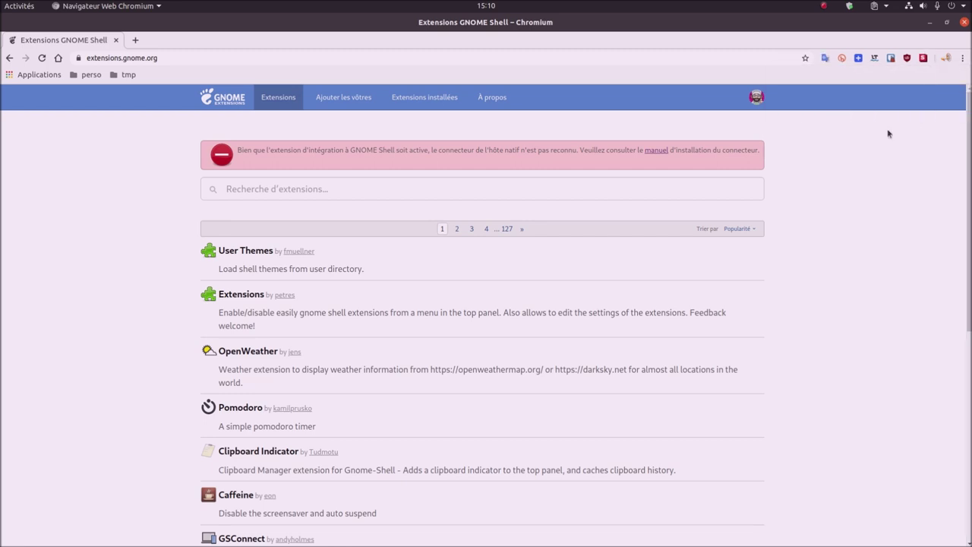
Step: Check the version on Chromium's About page, and close Chromium and the GNOME extensions page in Firefox
left_click(962, 59)
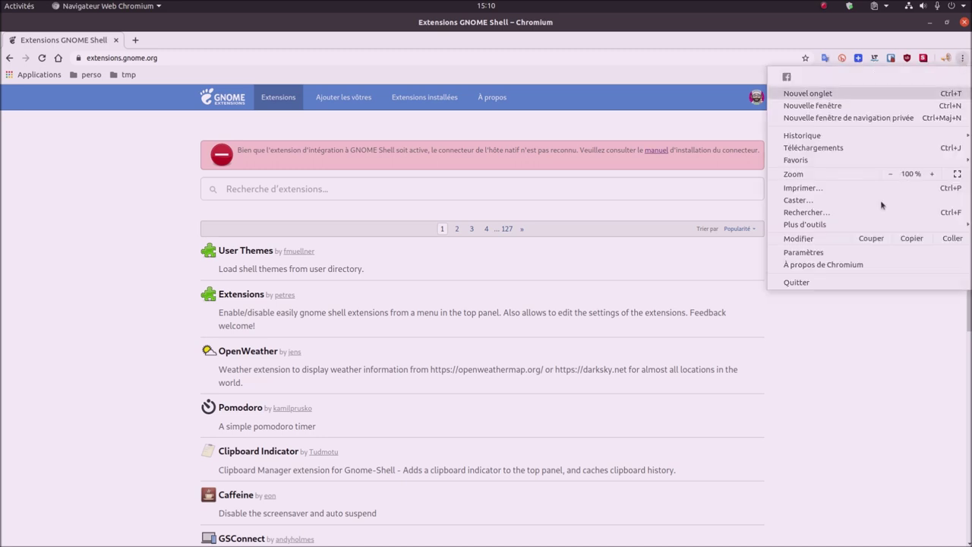
left_click(860, 262)
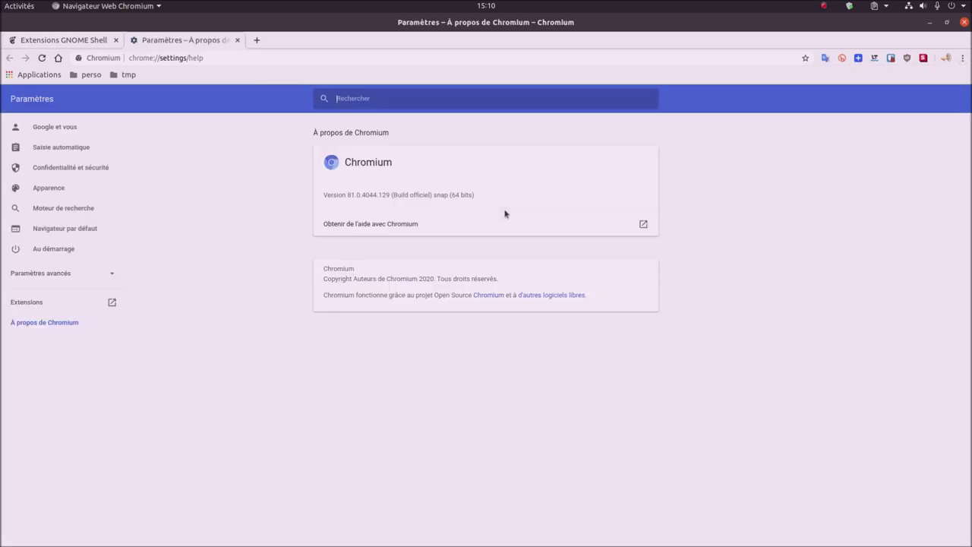
left_click(963, 23)
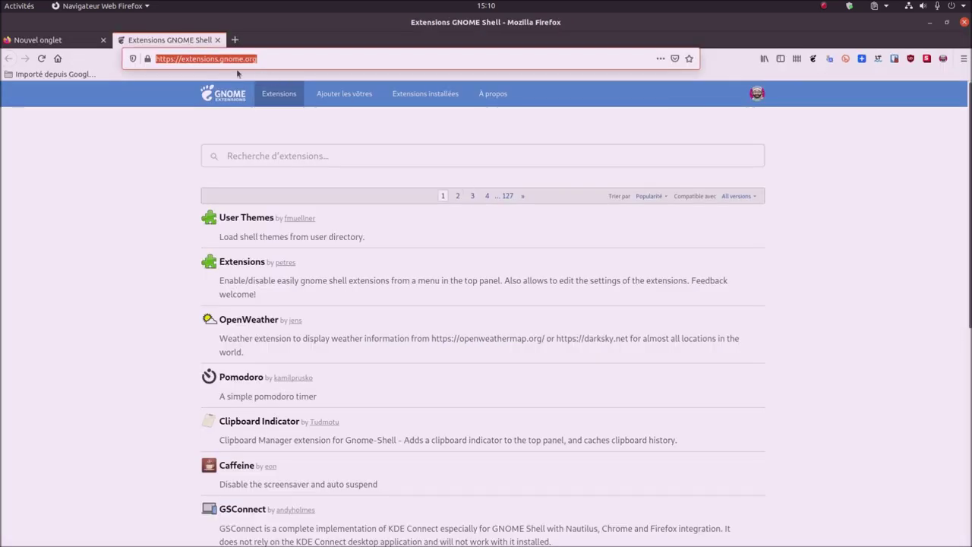
left_click(217, 41)
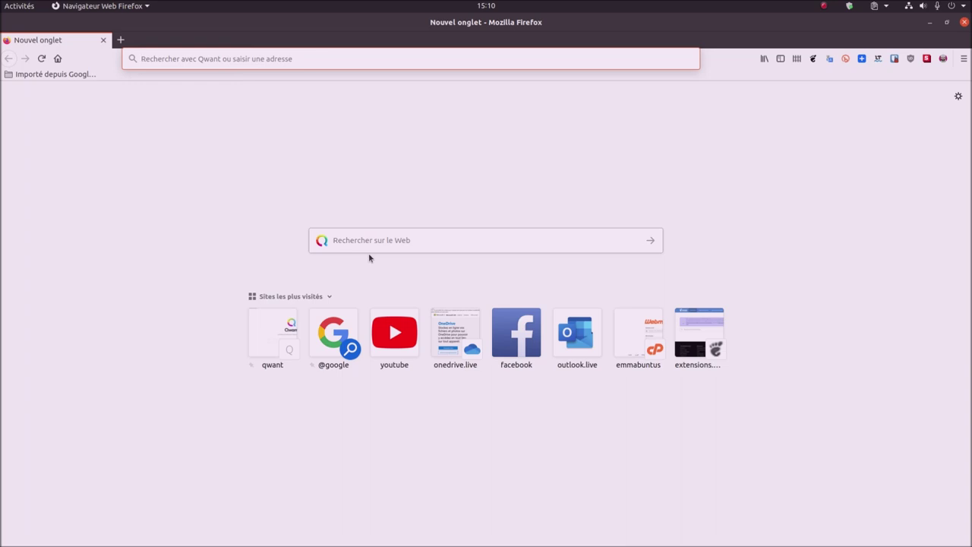
Step: Run snap list in a terminal to examine the chromium package entry, and close the terminal and Firefox
mouse_move(364, 543)
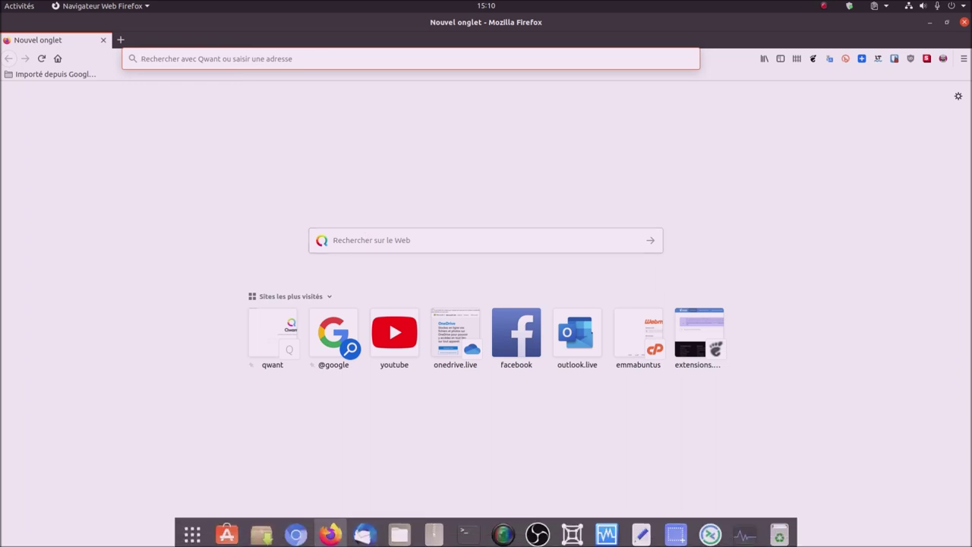
left_click(467, 531)
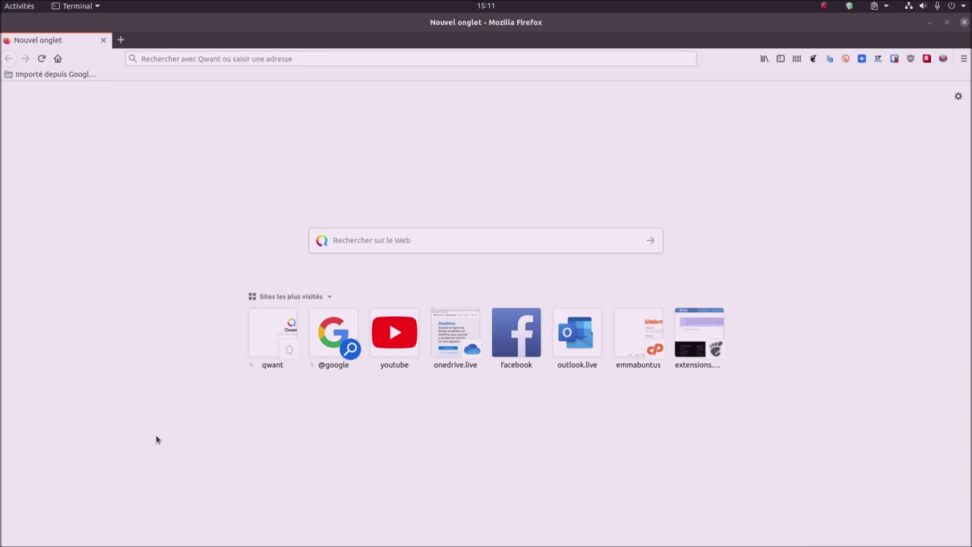
type("snap list")
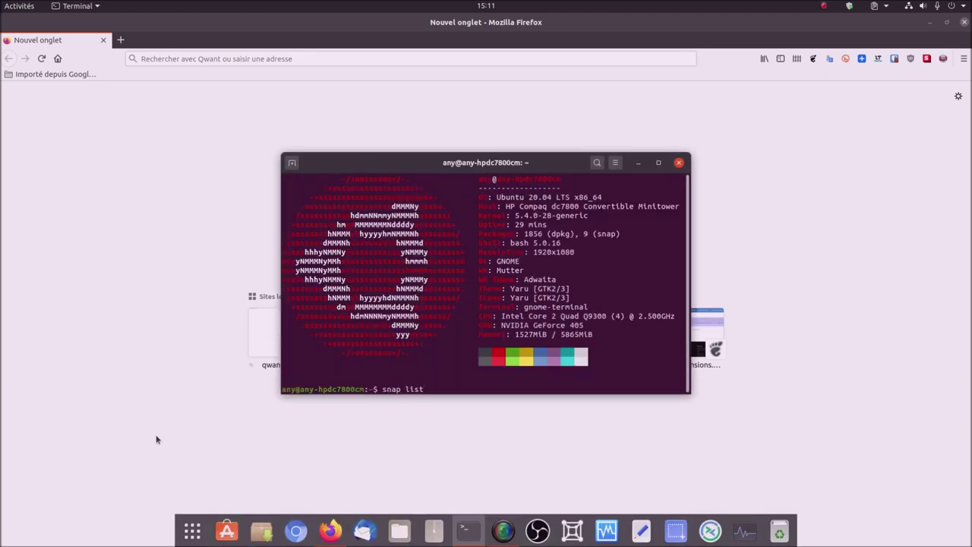
key("Return")
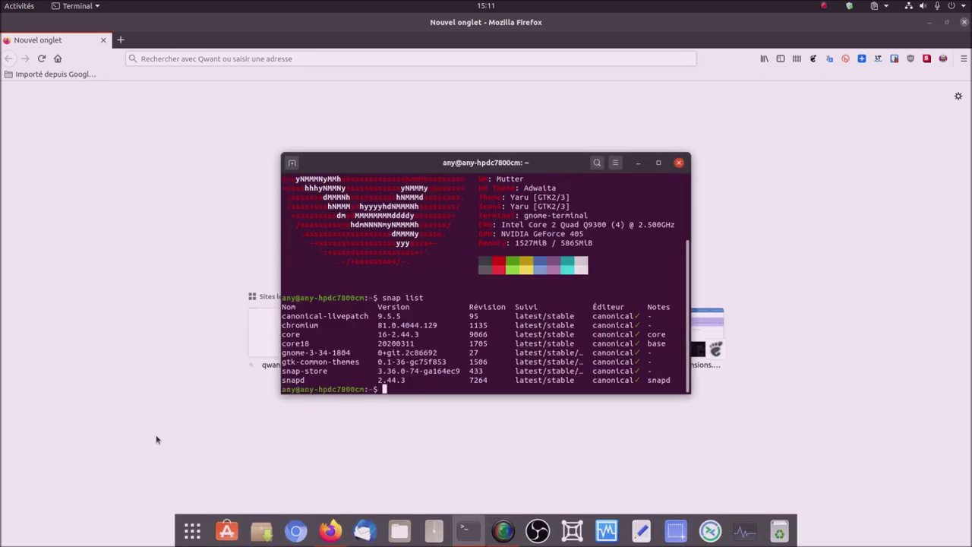
double_click(304, 326)
left_click(678, 164)
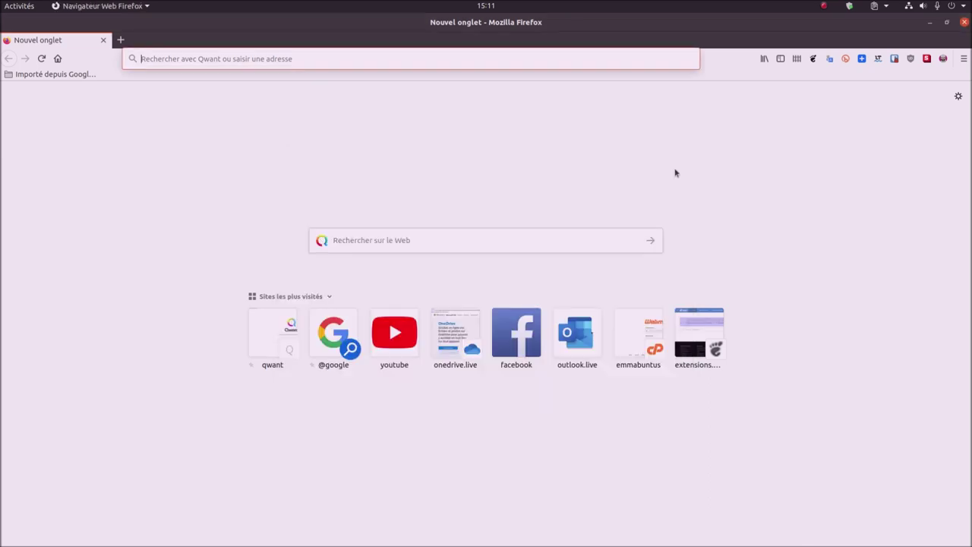
left_click(963, 23)
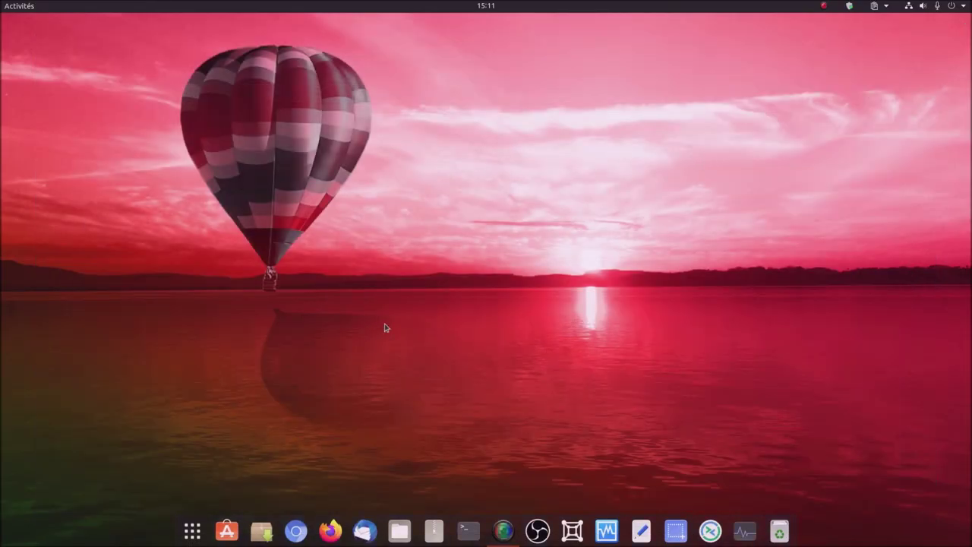
Step: Browse all installed applications, including the Utilitaires folder, and return to the desktop
left_click(185, 536)
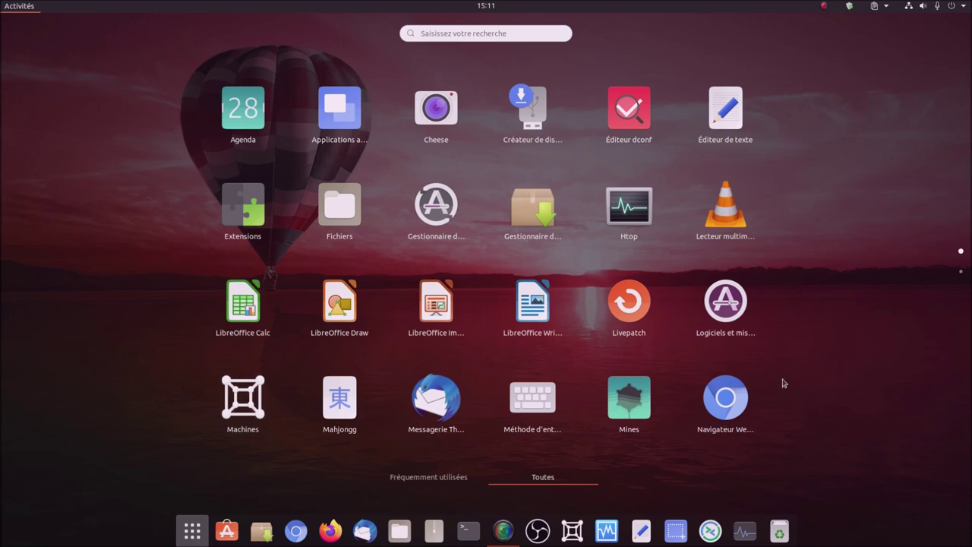
scroll(764, 380, "down", 1)
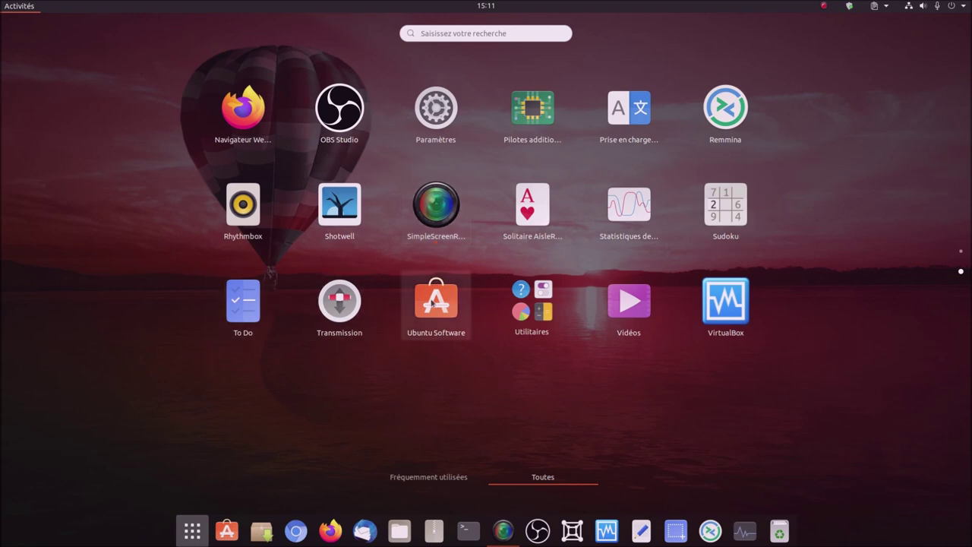
left_click(534, 314)
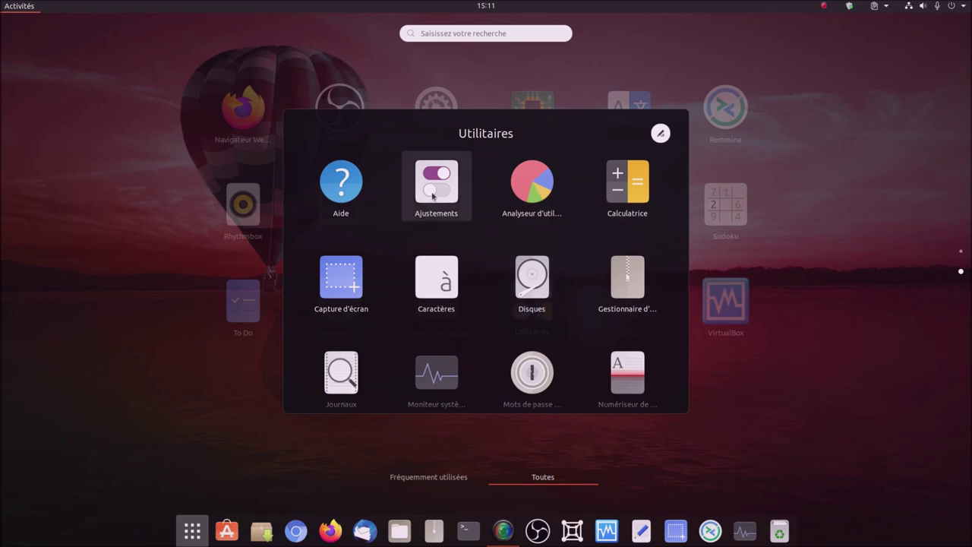
scroll(437, 223, "down", 1)
scroll(437, 223, "up", 1)
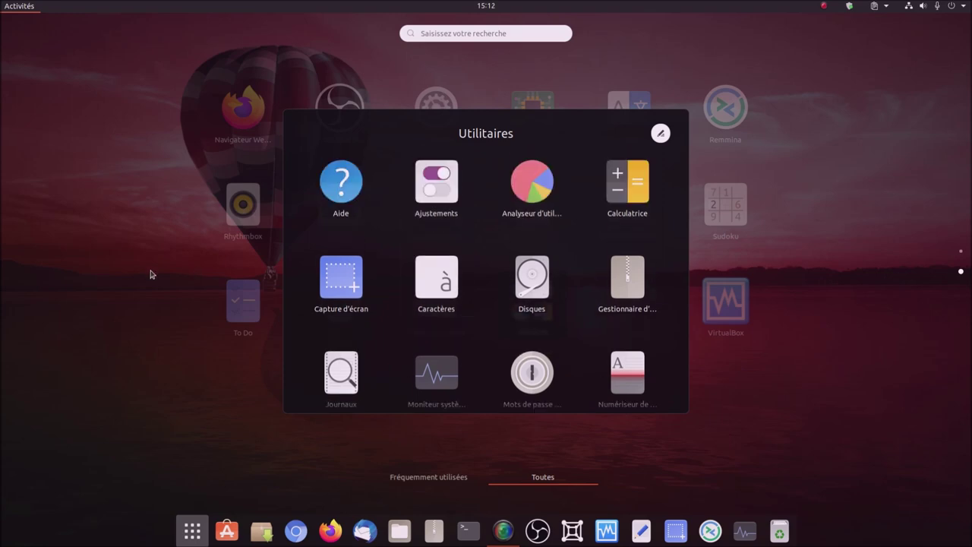
left_click(101, 275)
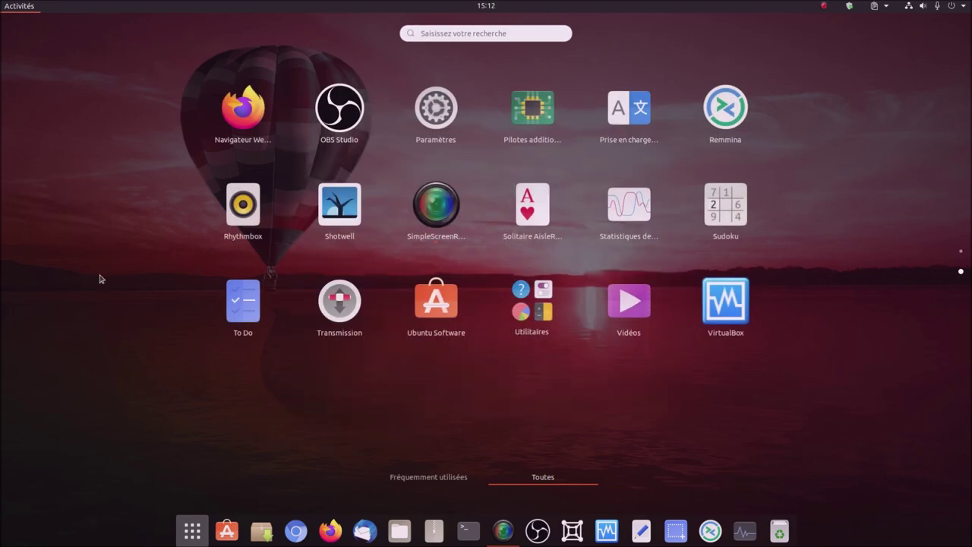
left_click(192, 530)
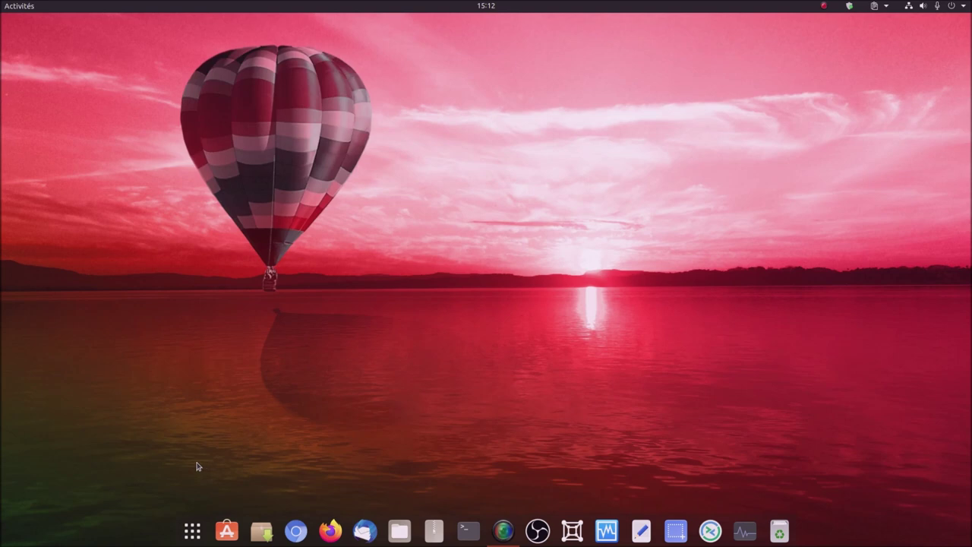
Step: Examine CPU, memory and network usage in the system monitor's resources view, and close the monitor
left_click(746, 530)
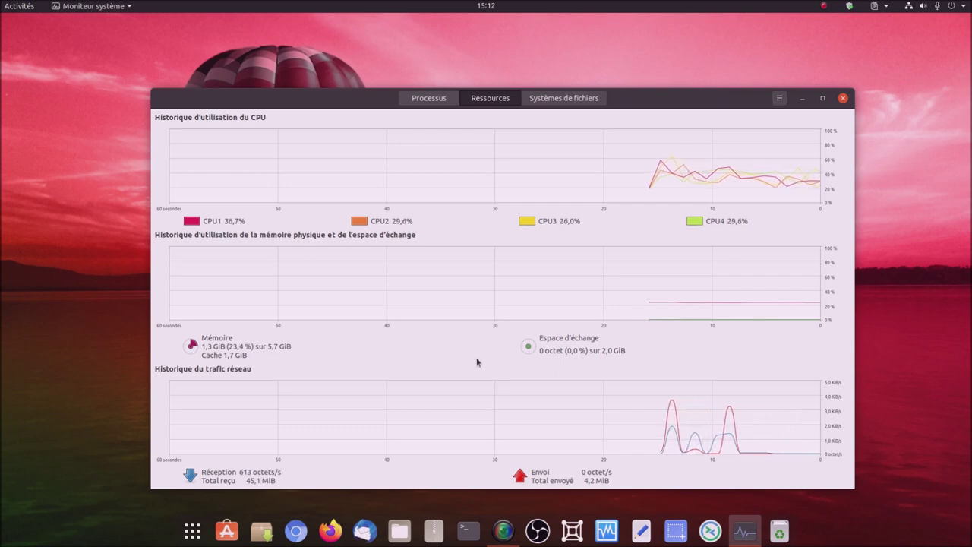
left_click_drag(623, 98, 610, 79)
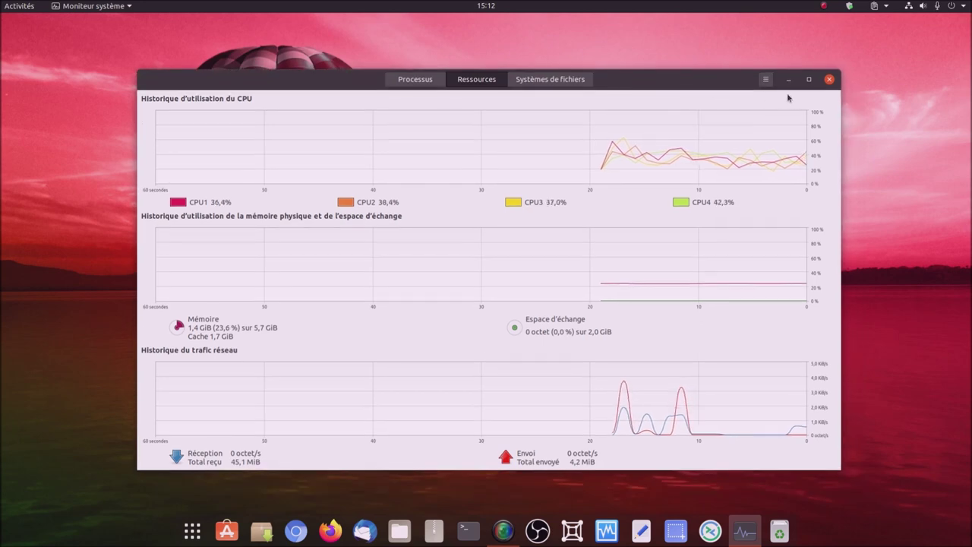
left_click(829, 80)
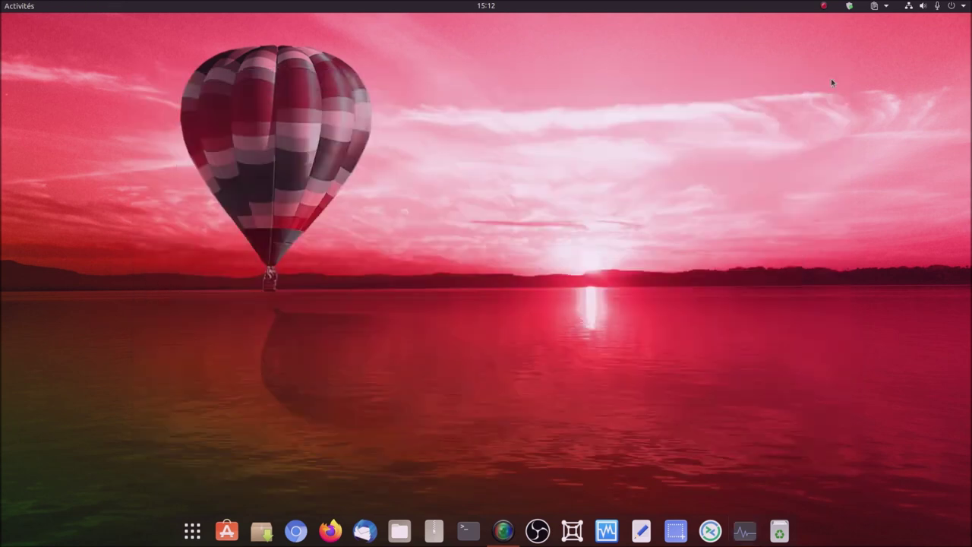
Step: Open the system settings at the À propos page, and search the applications for "pilo" to view the additional drivers
left_click(958, 7)
left_click(857, 113)
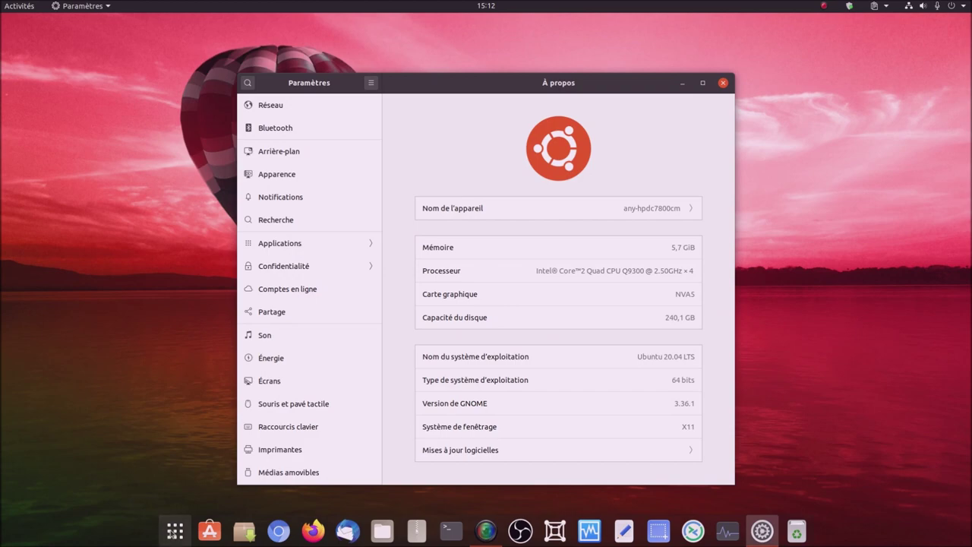
left_click(174, 533)
type("pilol")
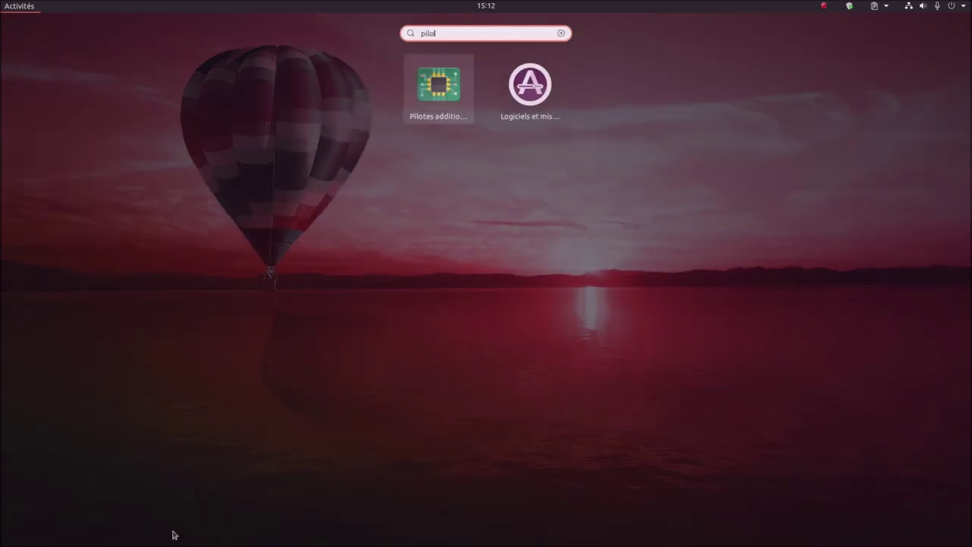
key("Escape")
key("Escape")
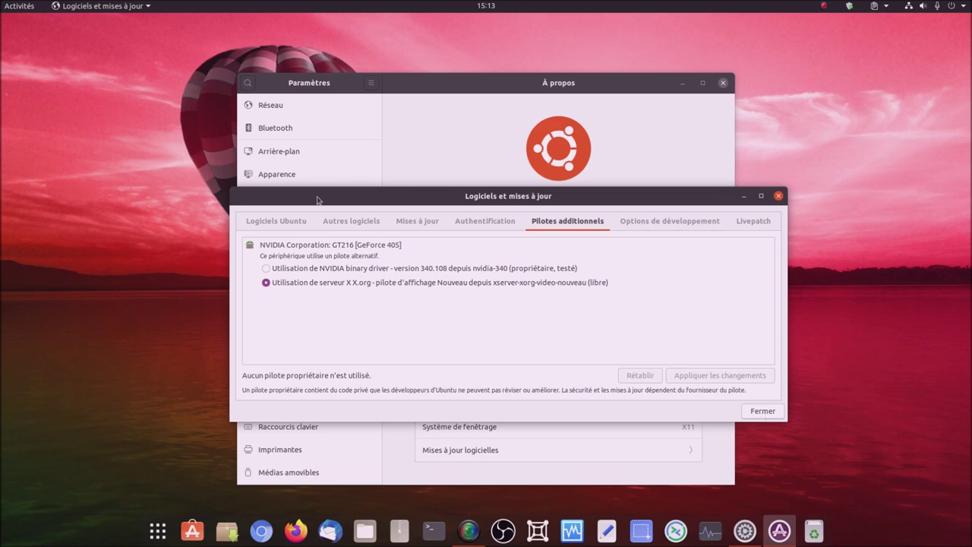
Step: Review the software sources, other software, updates, authentication, additional drivers, developer options and Livepatch settings in Logiciels et mises à jour
left_click(287, 221)
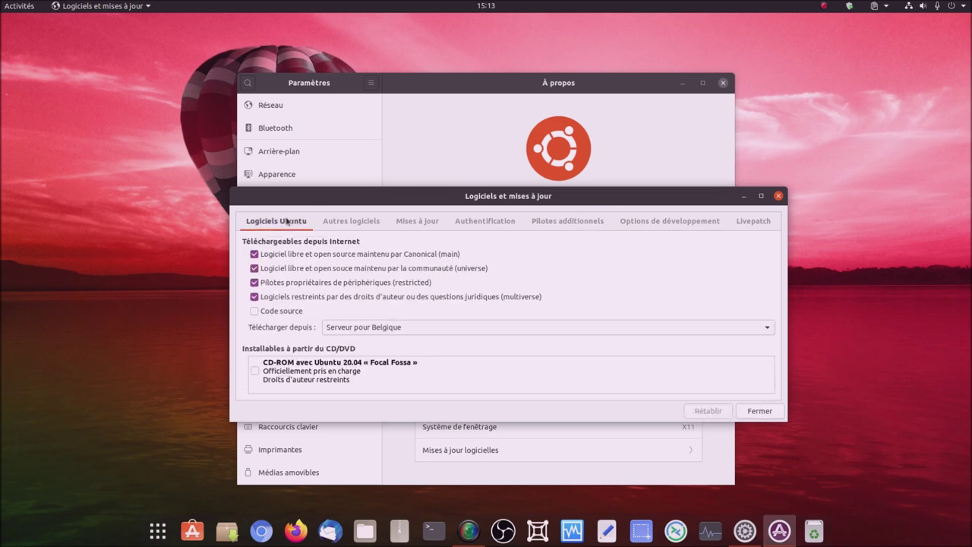
left_click(336, 223)
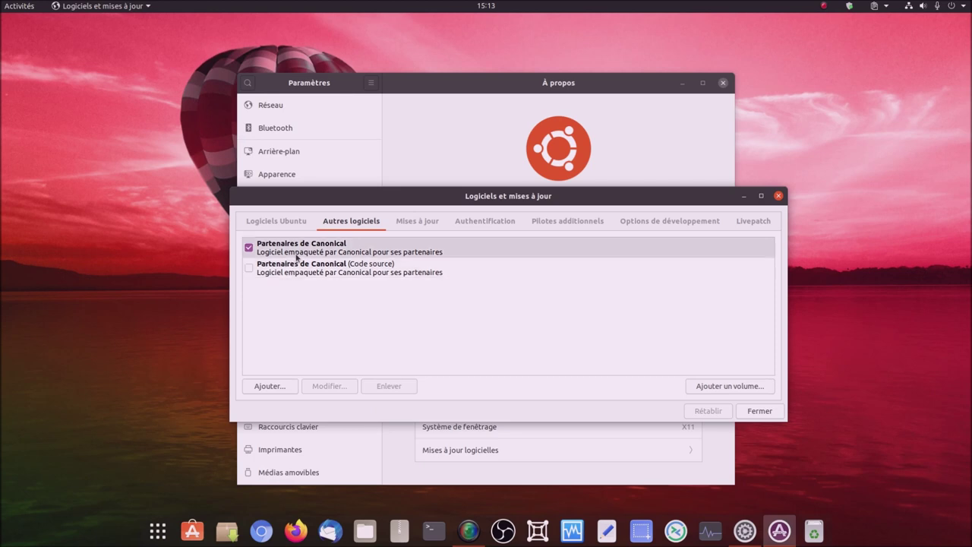
left_click(413, 224)
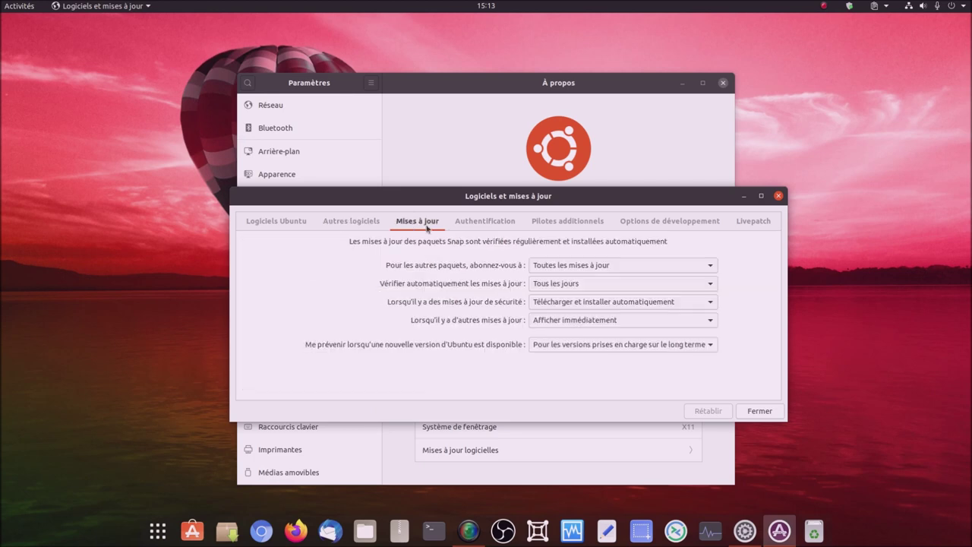
left_click(475, 226)
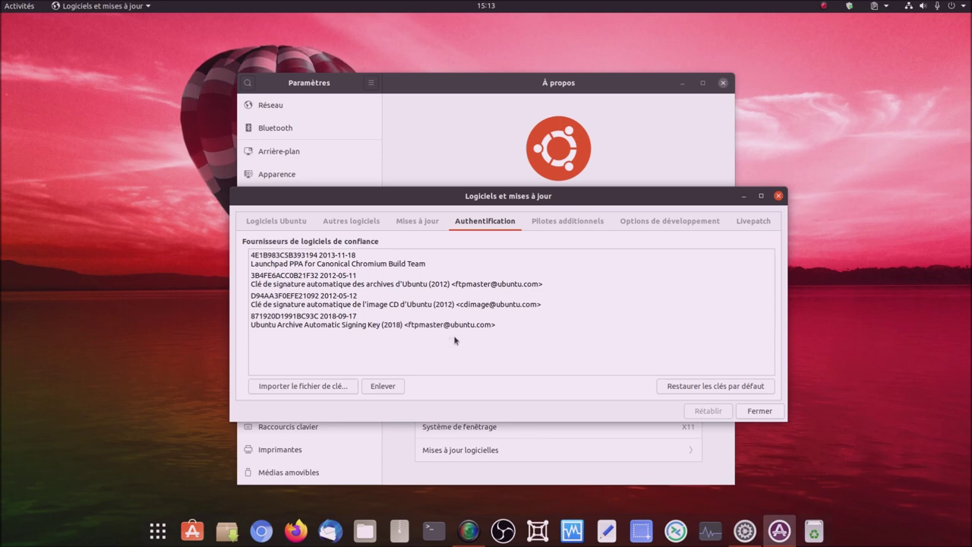
mouse_move(458, 339)
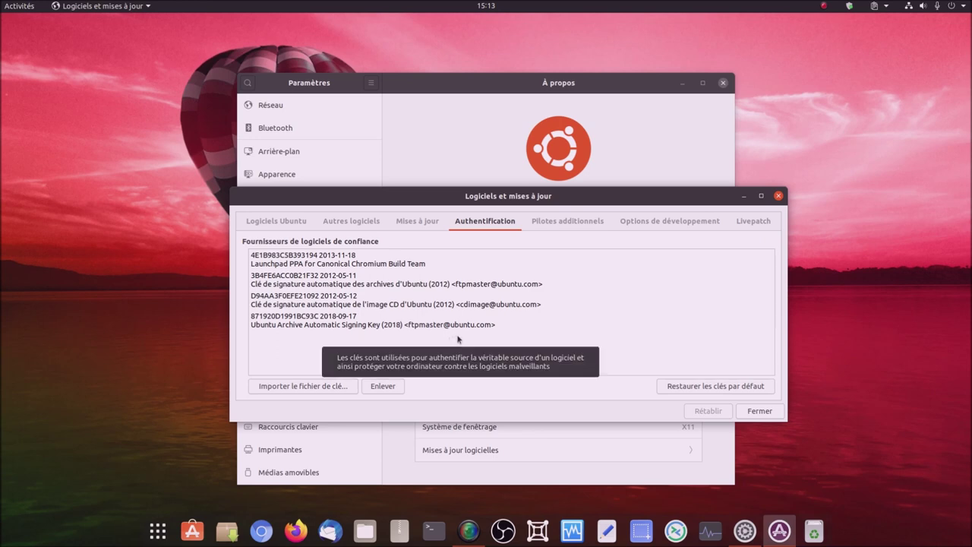
left_click(565, 222)
left_click(638, 223)
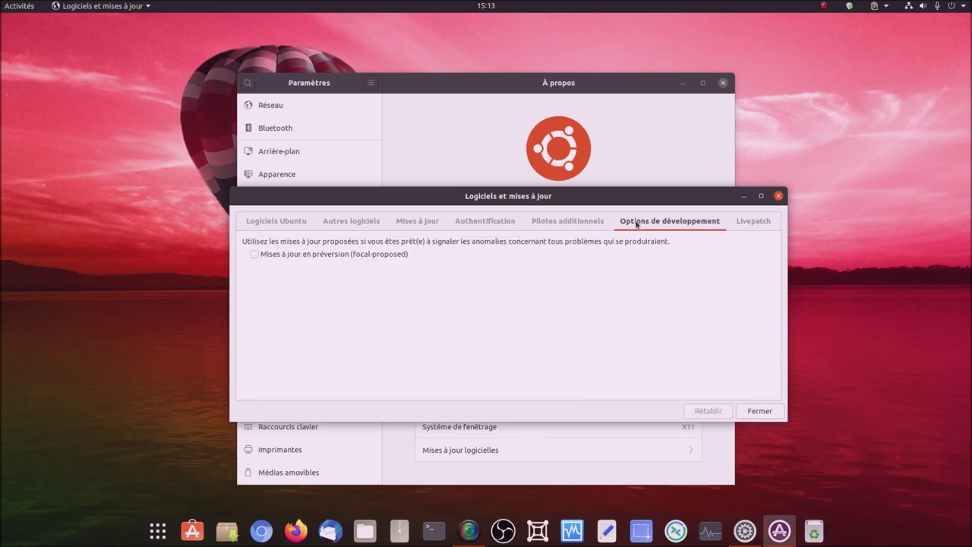
left_click(749, 224)
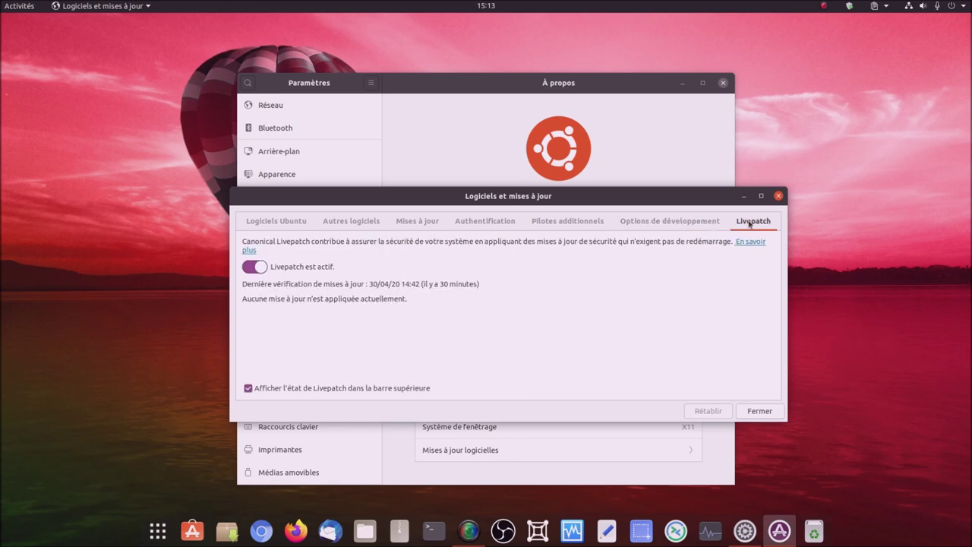
Step: Check the Livepatch status indicator and close Logiciels et mises à jour
left_click(852, 7)
left_click(851, 225)
left_click(758, 411)
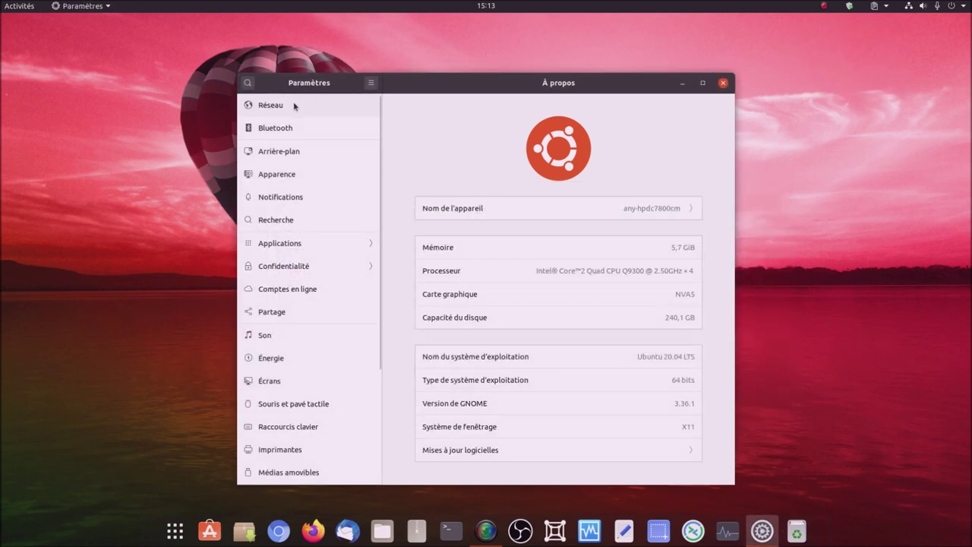
Step: Review the Réseau, Bluetooth, Arrière-plan, Apparence, Notifications, Recherche and Confidentialité pages of the system settings
left_click(294, 104)
left_click(305, 129)
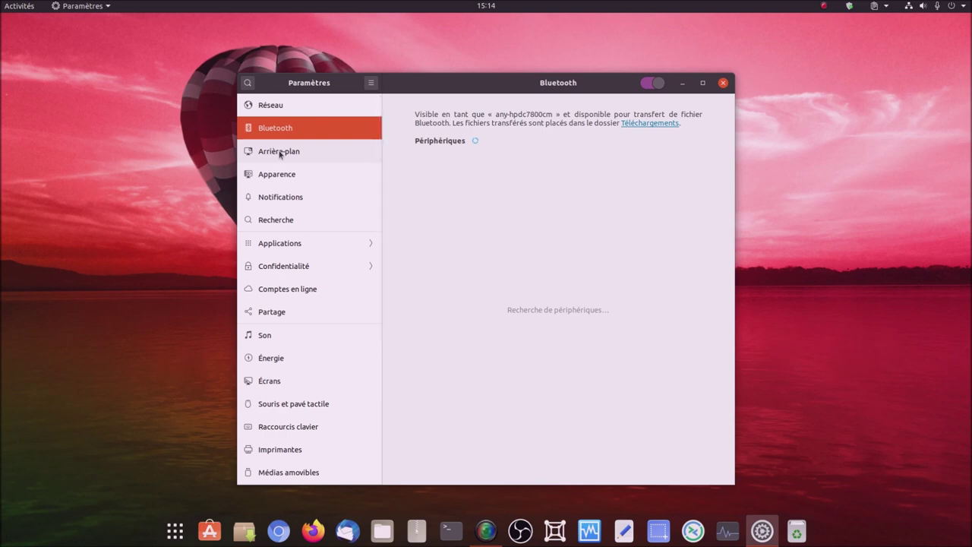
left_click(279, 152)
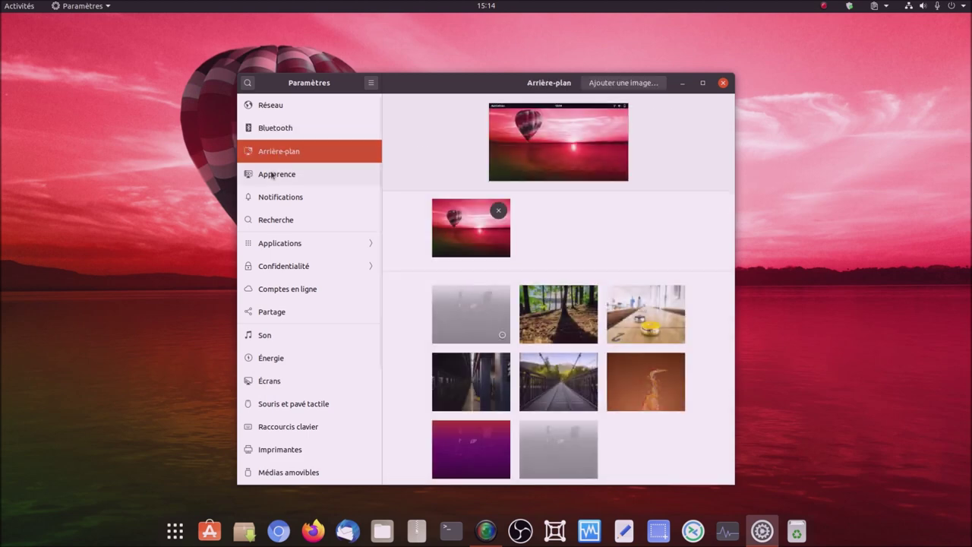
left_click(273, 176)
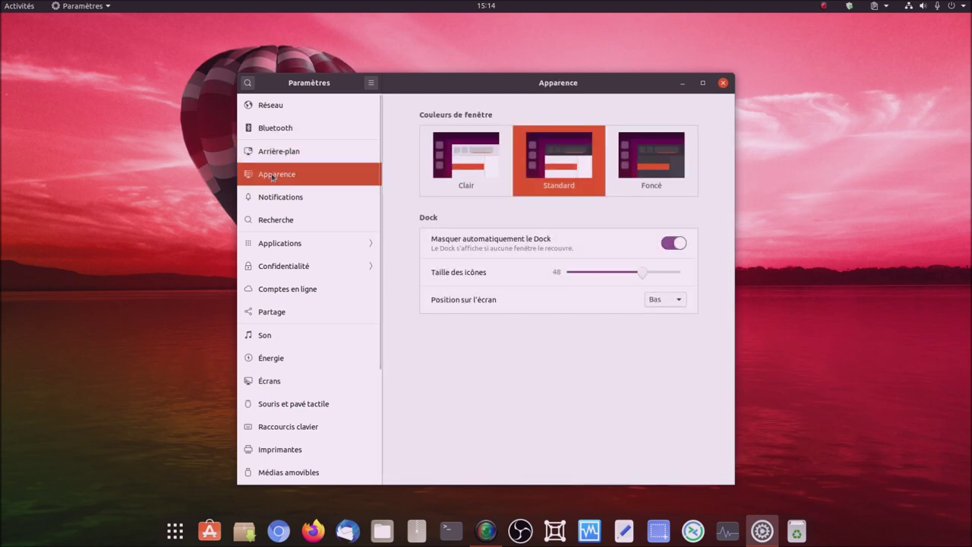
left_click(292, 201)
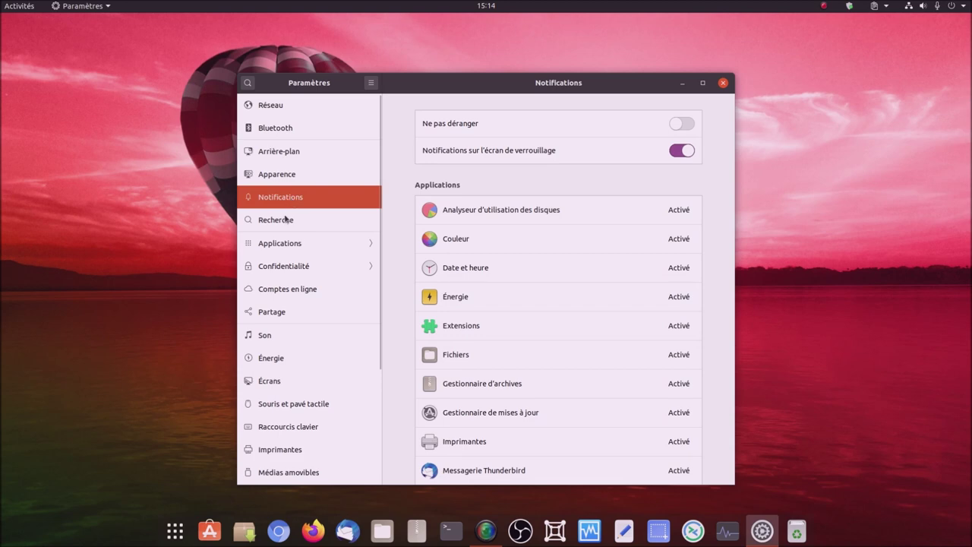
left_click(285, 221)
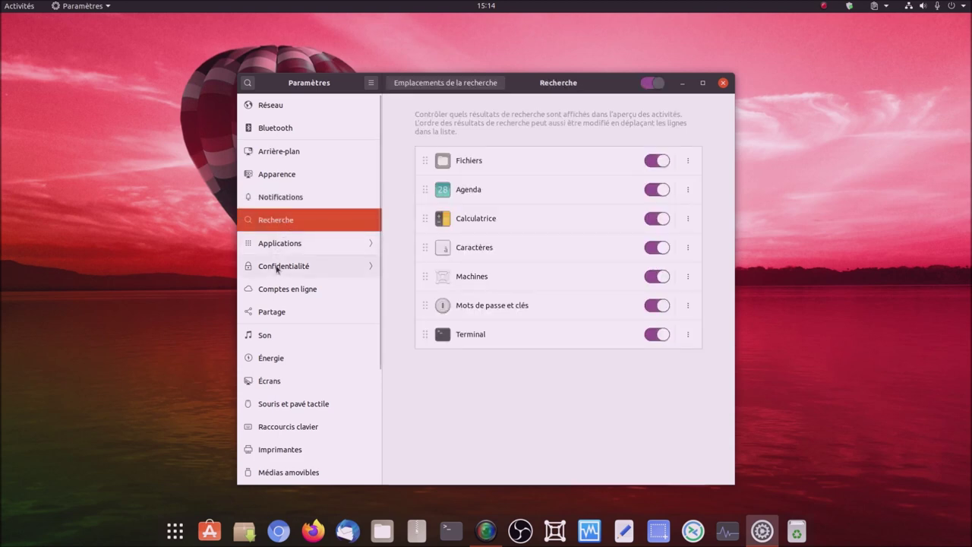
left_click(278, 267)
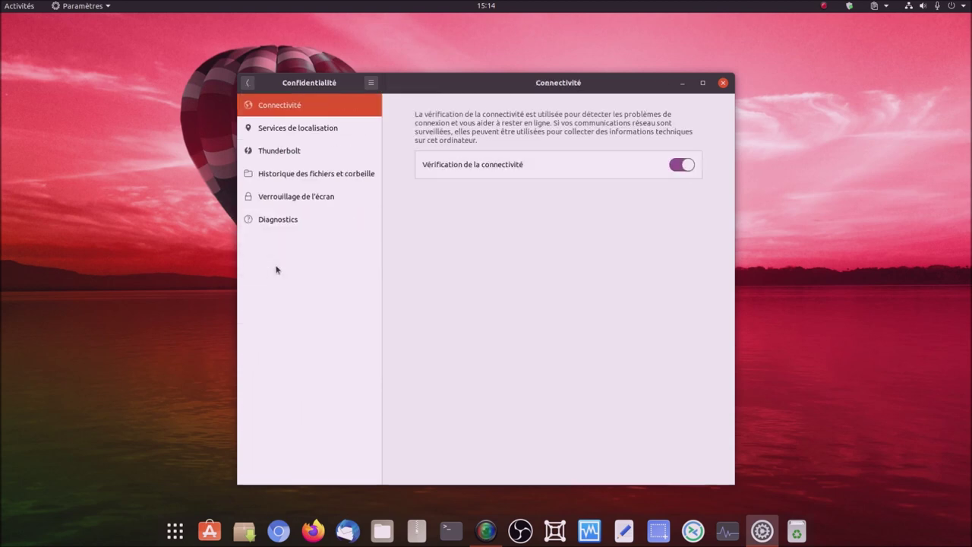
Step: Return to the main settings list, view Comptes en ligne, and check the day's events in the desktop's calendar pop-up
left_click(246, 82)
left_click(290, 290)
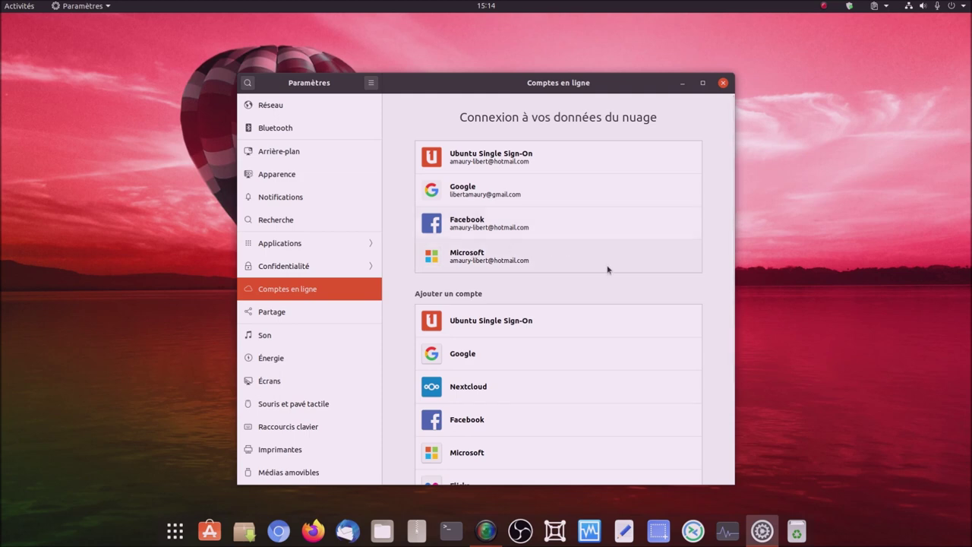
left_click(486, 10)
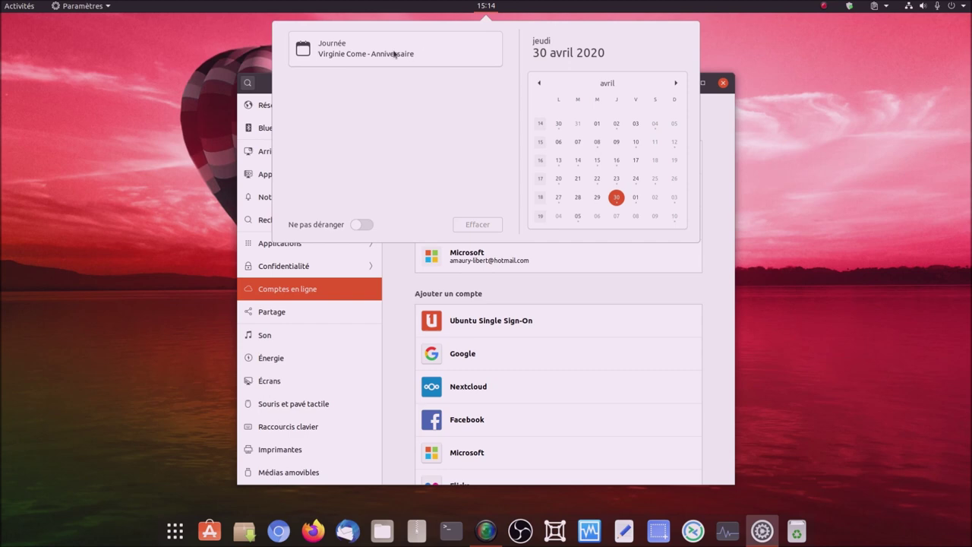
left_click(79, 192)
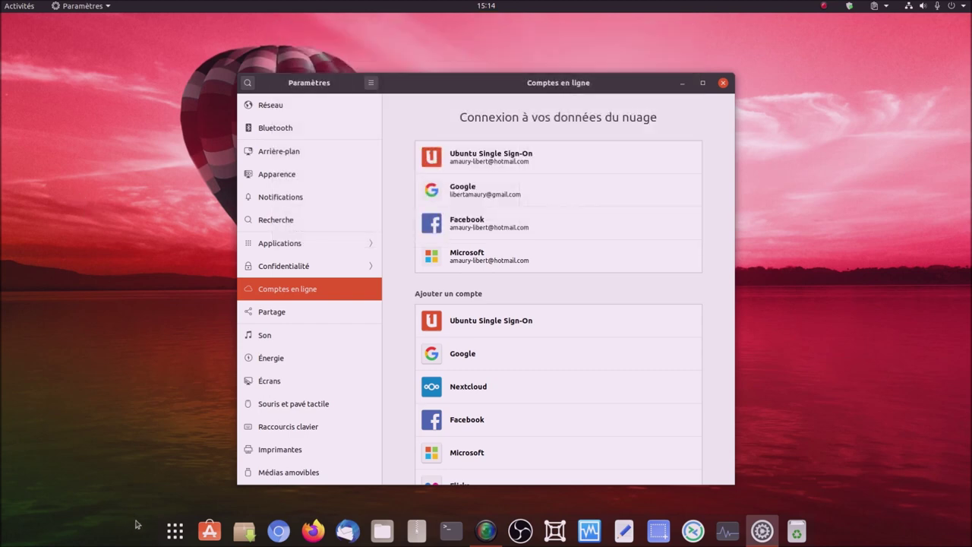
Step: Search the applications for "agen", view the month's events in Agenda, and close it
left_click(175, 530)
type("agen")
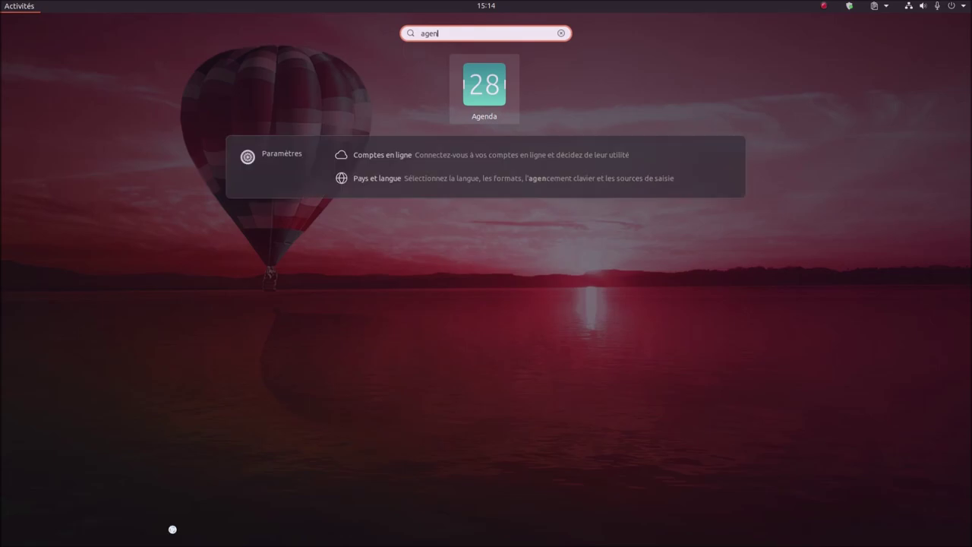
key("Down")
key("Return")
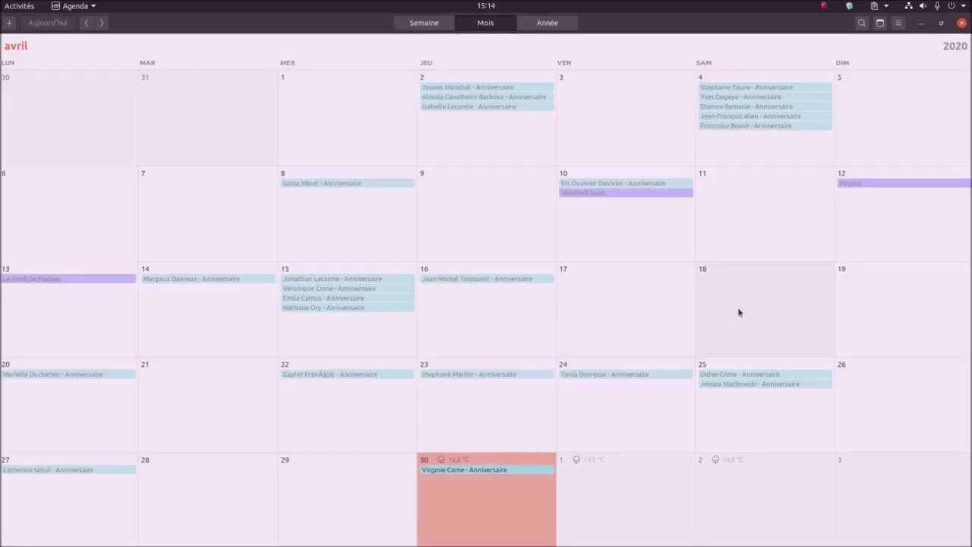
left_click(961, 23)
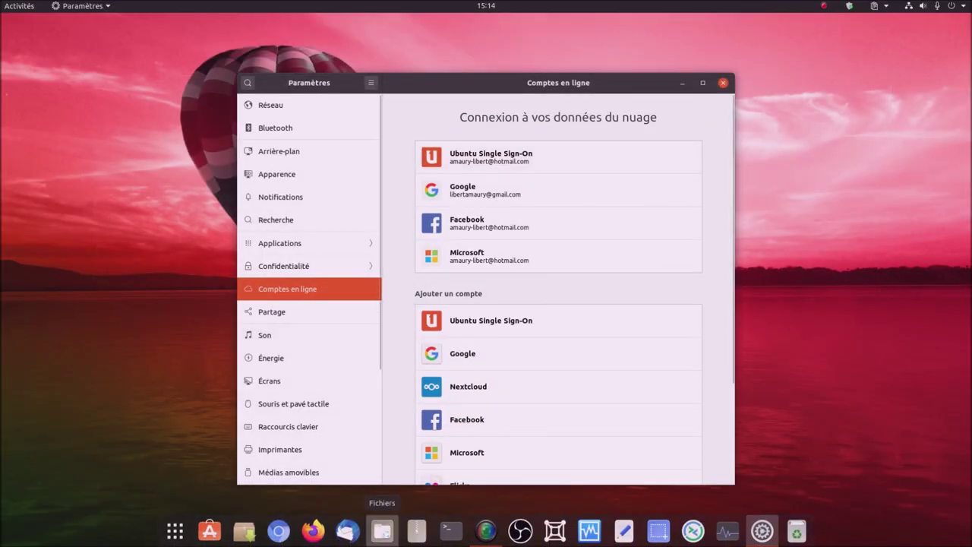
Step: Open the Files application, view the Google Drive content of the linked account, and close the window
left_click(379, 532)
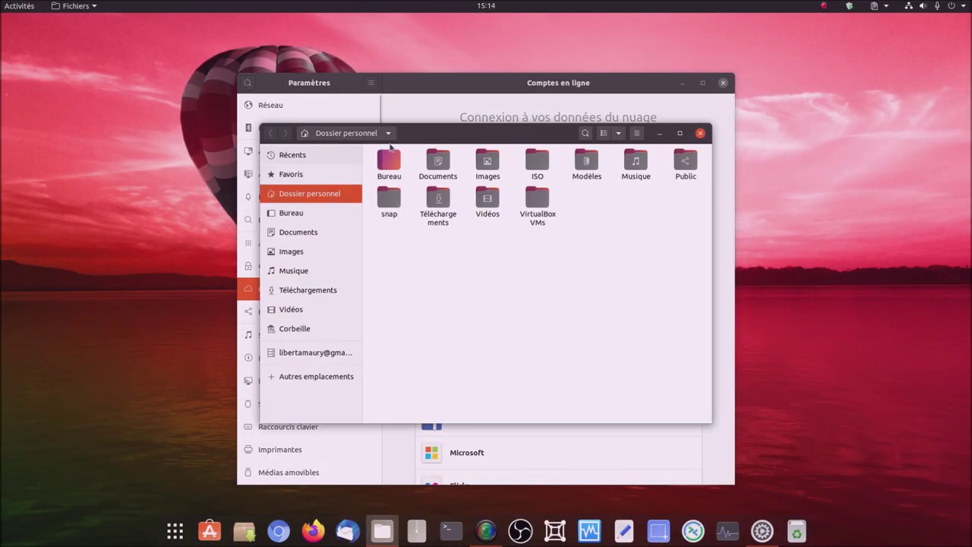
left_click_drag(409, 133, 443, 124)
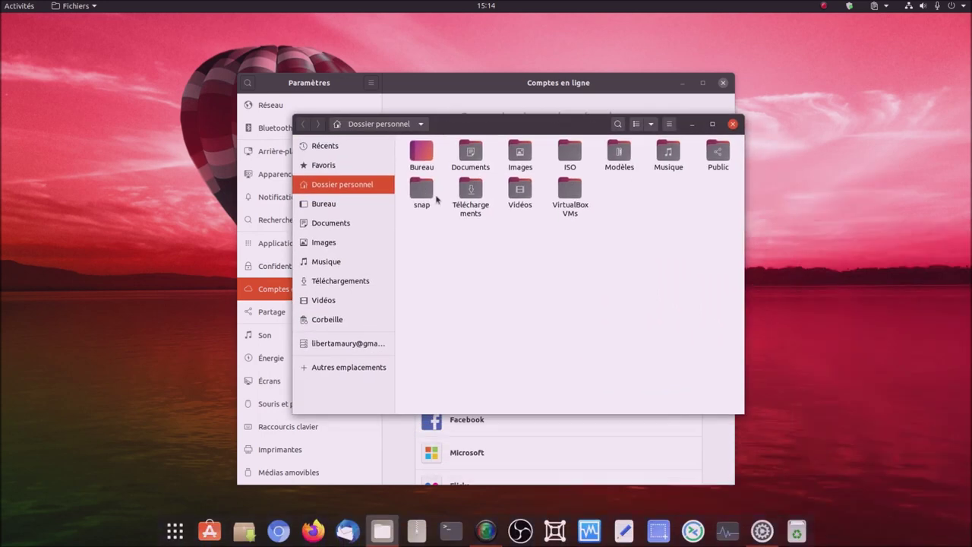
left_click(338, 345)
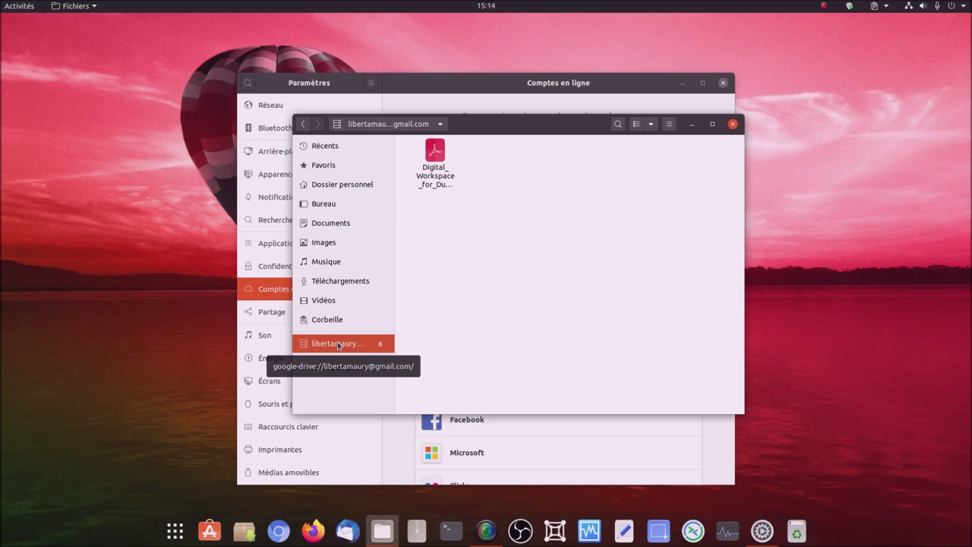
left_click(732, 125)
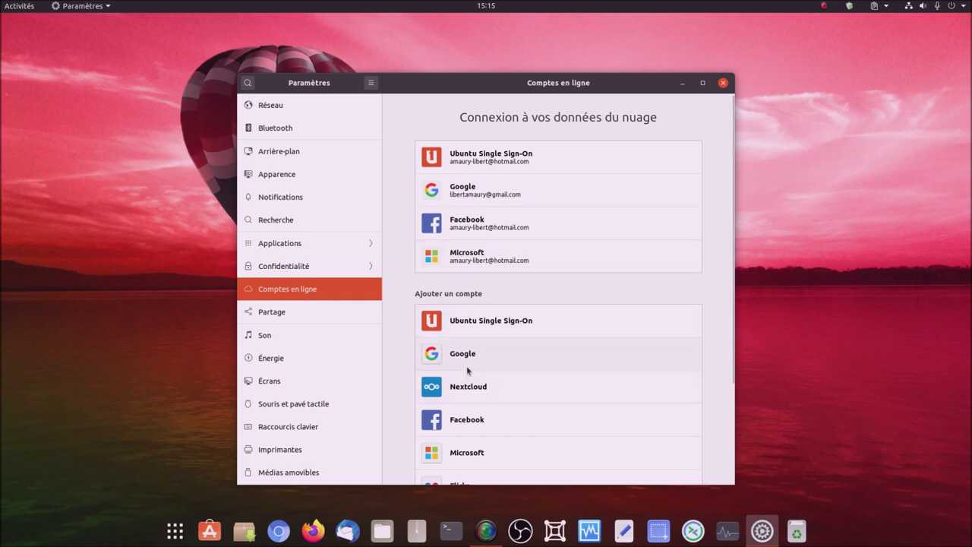
Step: View the Partage settings, and browse the Windows network in Files through WORKGROUP to the shares of DELLGX260
left_click(305, 312)
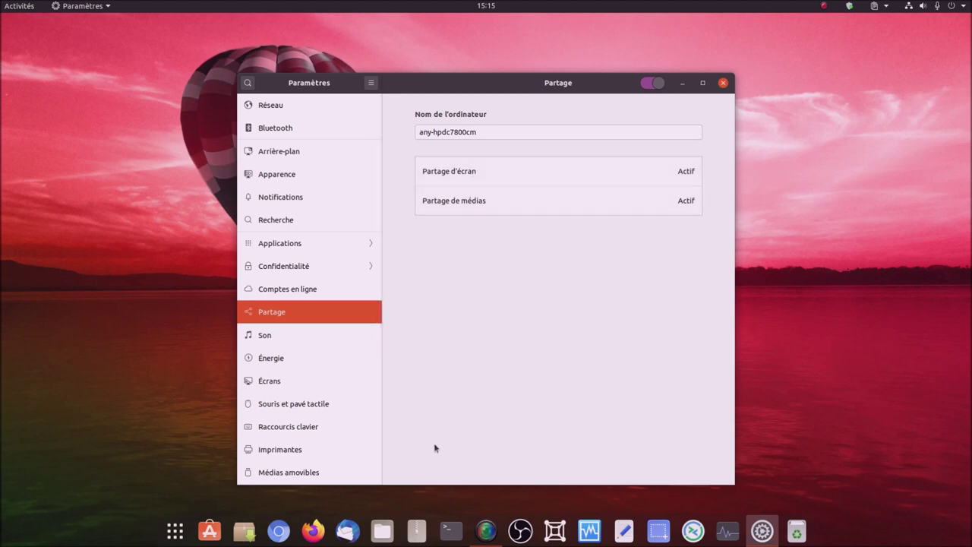
left_click(382, 530)
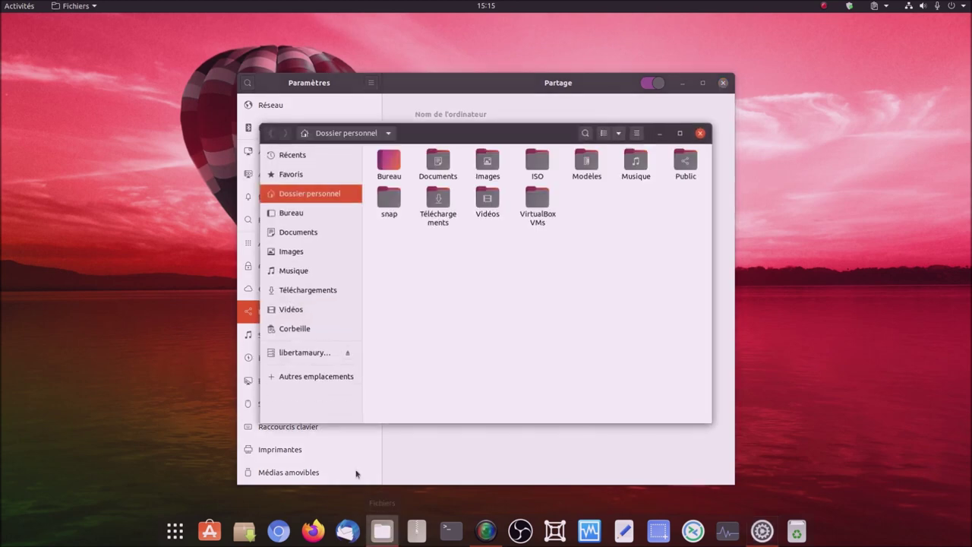
left_click(307, 378)
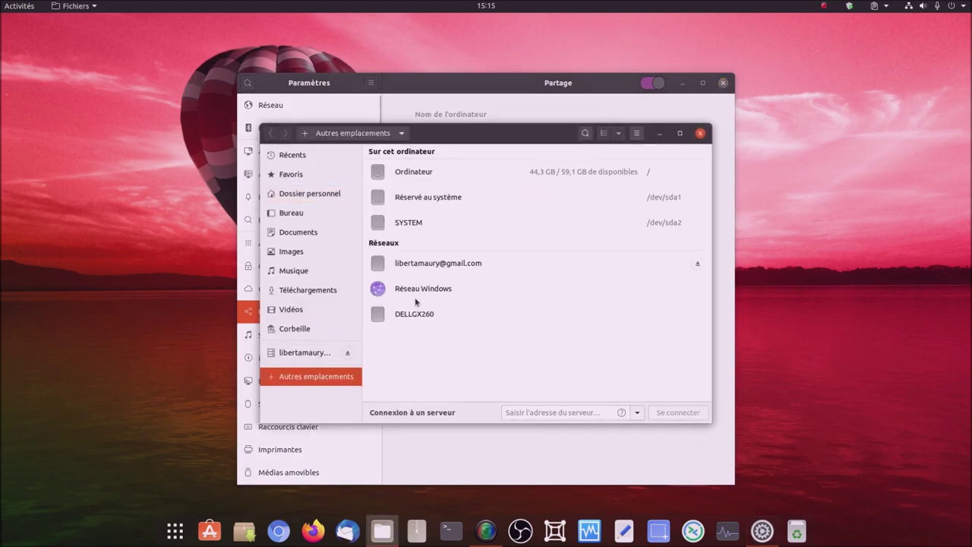
left_click(422, 289)
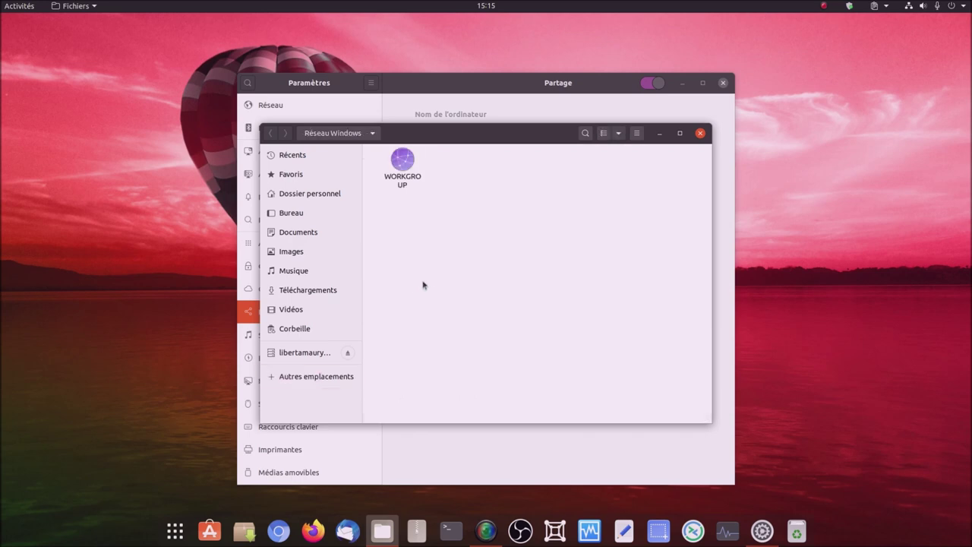
double_click(411, 171)
left_click(407, 168)
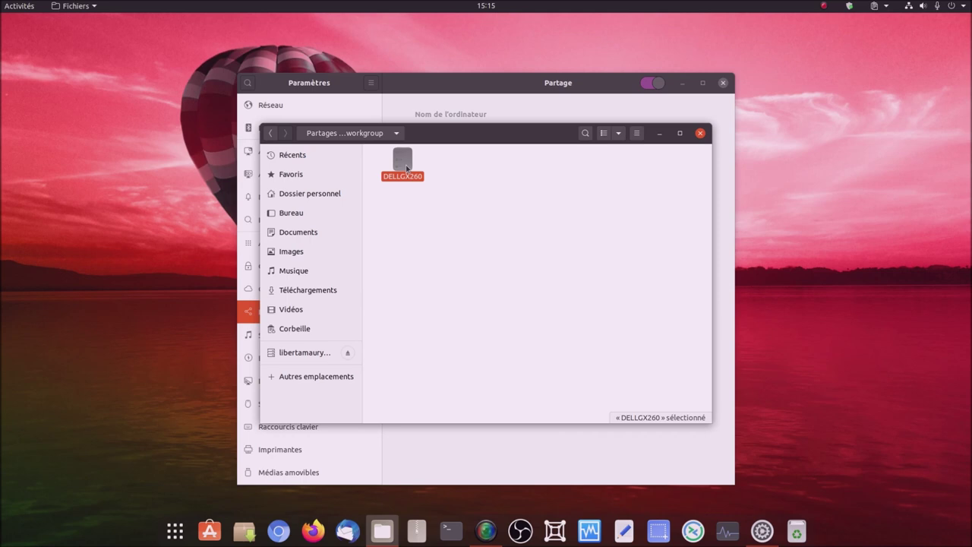
double_click(407, 169)
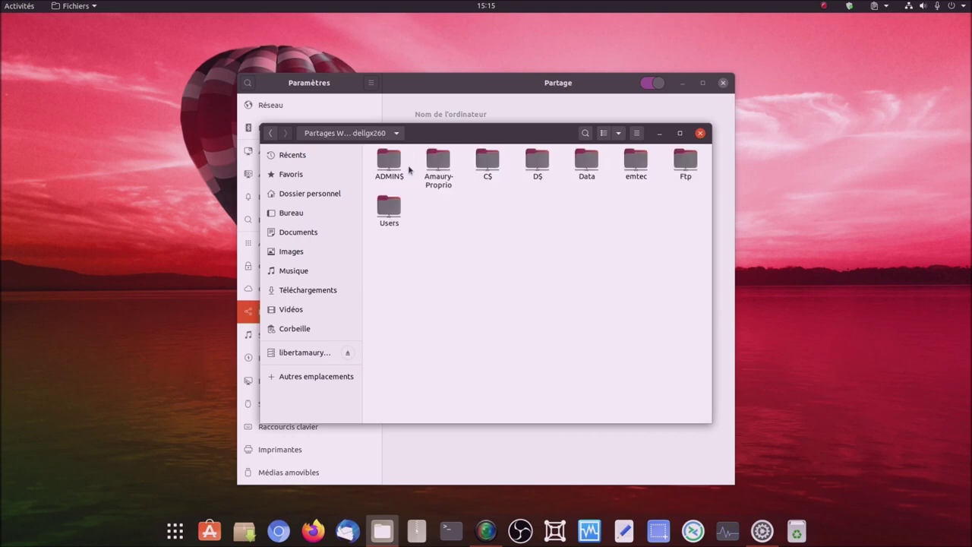
Step: Browse the emtec share's public folder, look into its windows and linux subfolders, and close the file window
double_click(636, 161)
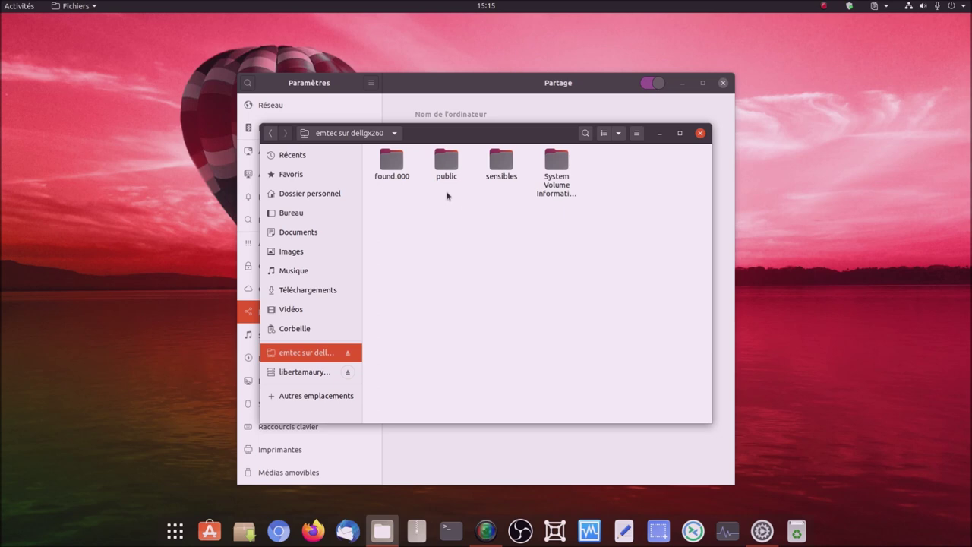
double_click(447, 164)
double_click(463, 158)
key("alt+Left")
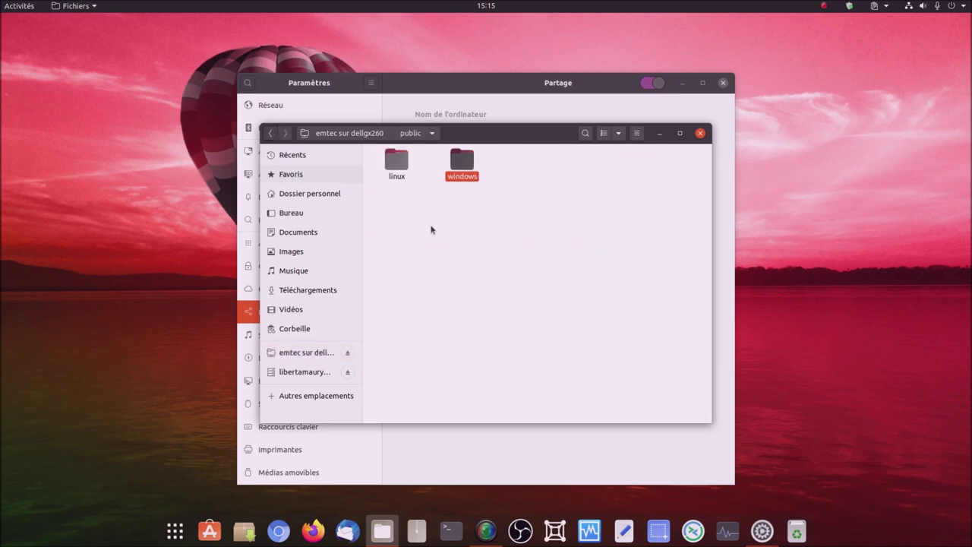
key("Left")
key("Return")
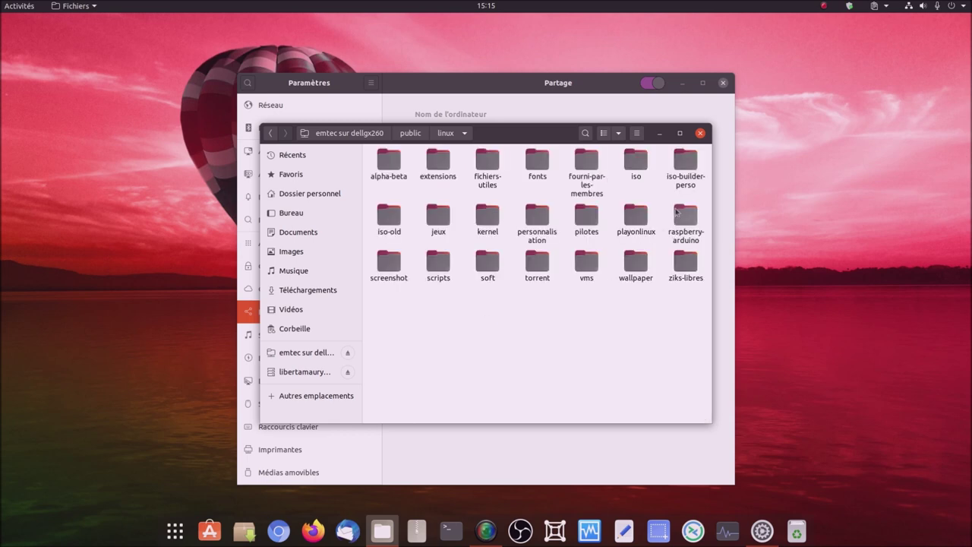
left_click(700, 134)
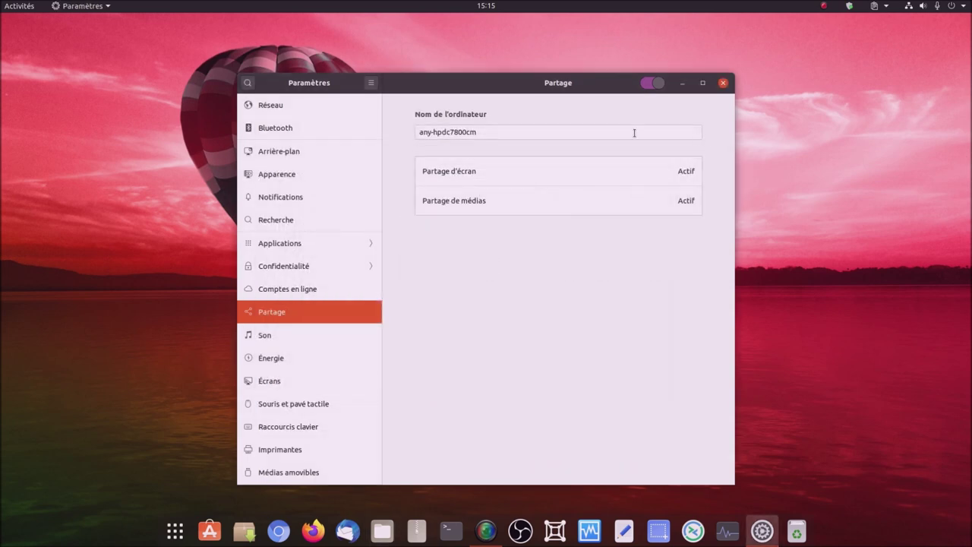
Step: View the Son and Énergie settings, and briefly run the recording preview in SimpleScreenRecorder before minimising it
left_click(284, 336)
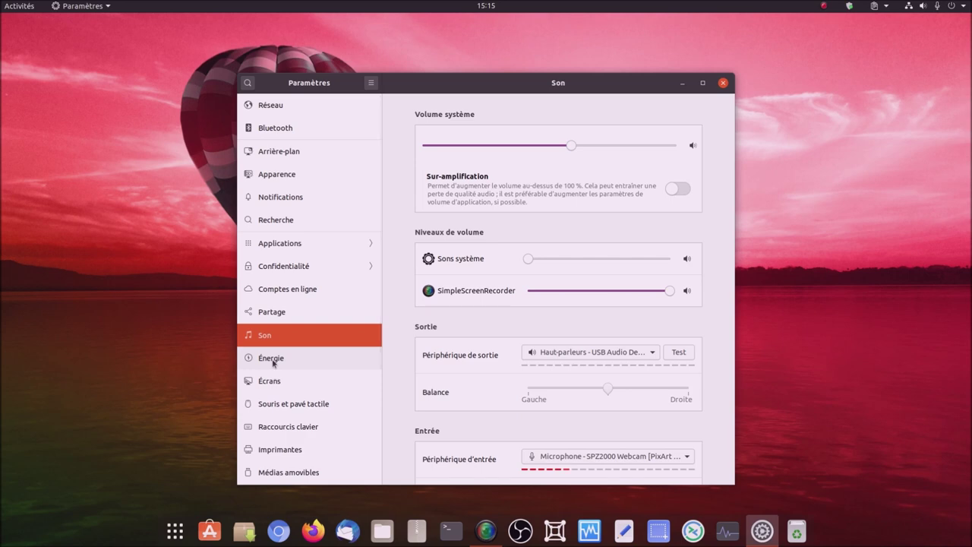
left_click(273, 362)
left_click(487, 530)
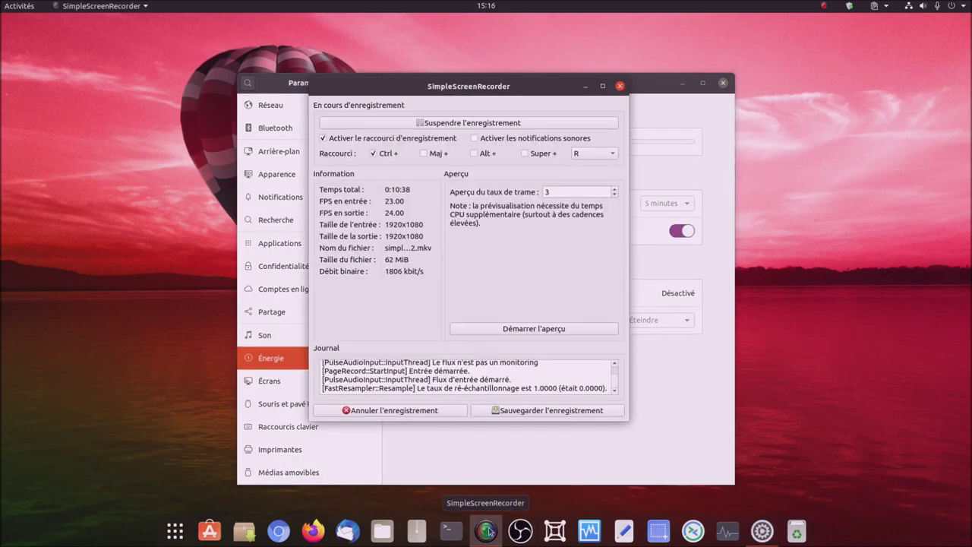
left_click(569, 330)
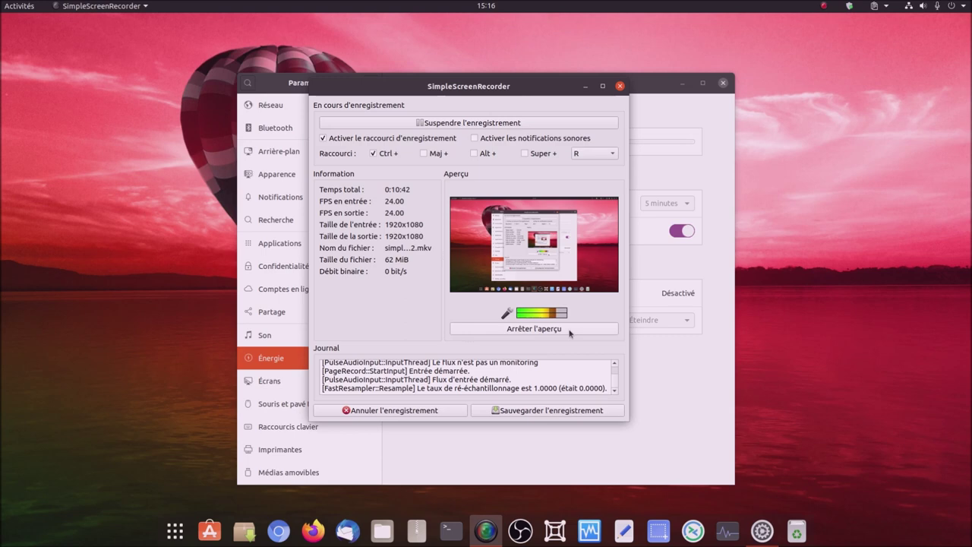
left_click(569, 330)
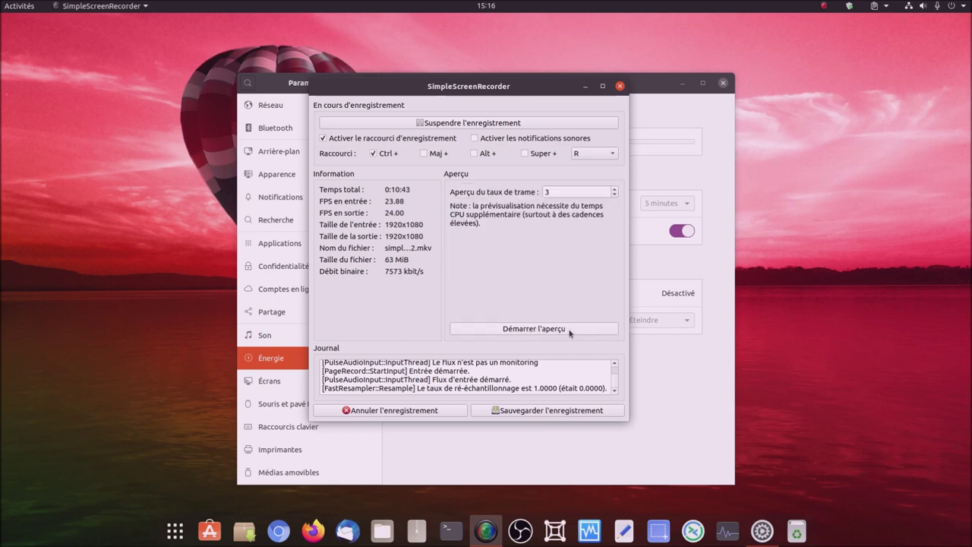
left_click(586, 87)
Step: Review the Écrans, Souris et pavé tactile, Raccourcis clavier and Imprimantes settings
left_click(314, 382)
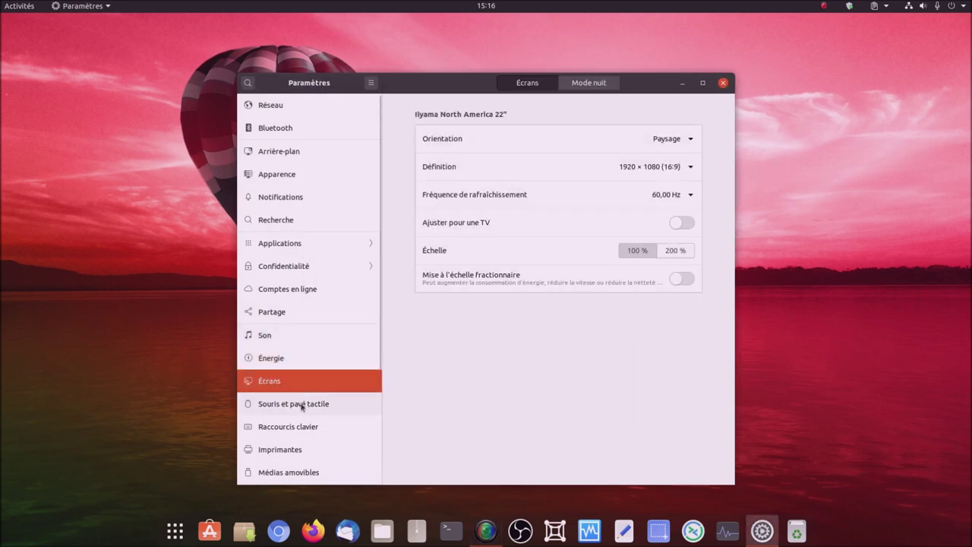
left_click(296, 404)
left_click(293, 427)
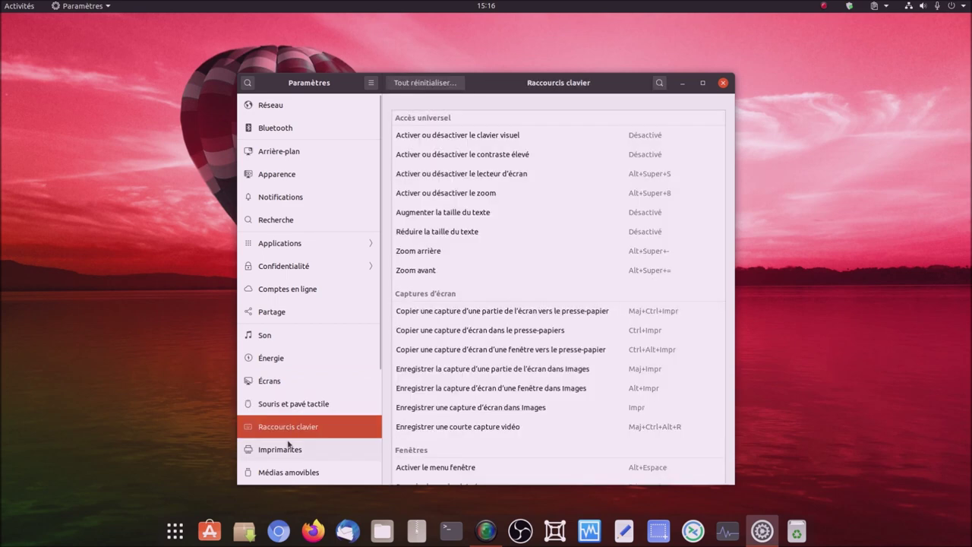
left_click(296, 454)
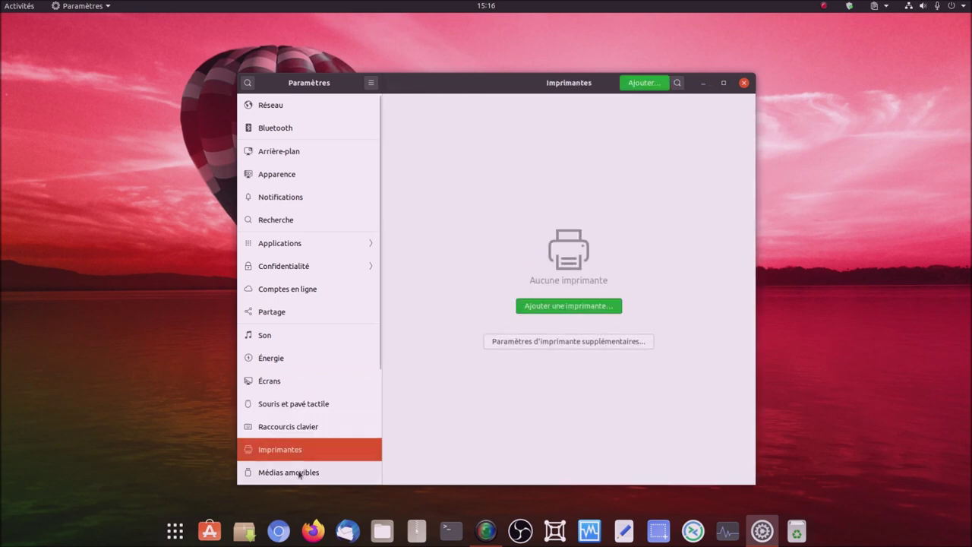
Step: Review the Médias amovibles, Couleur, Pays et langue, Accès universel and À propos settings, and close Paramètres
left_click(300, 472)
scroll(308, 452, "down", 3)
left_click(281, 367)
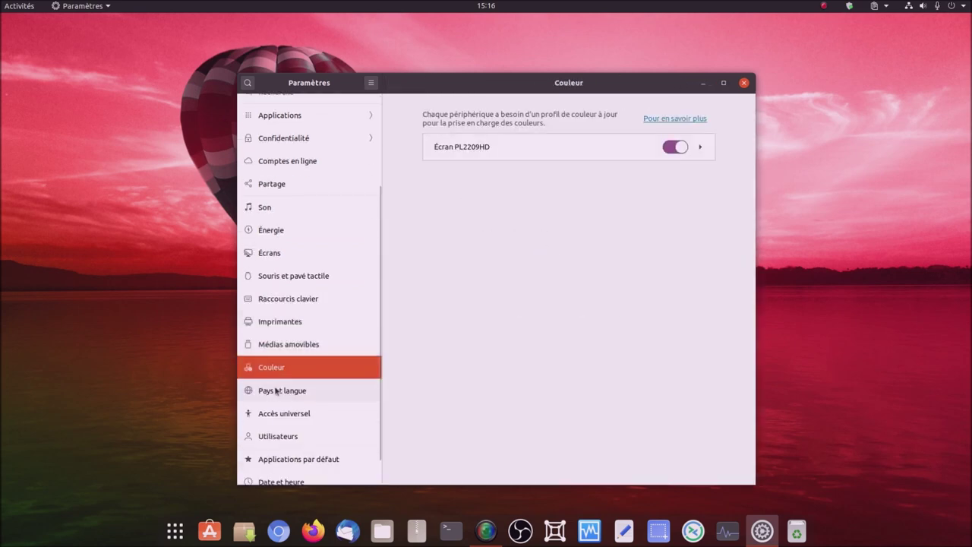
left_click(274, 399)
left_click(276, 415)
scroll(283, 444, "down", 1)
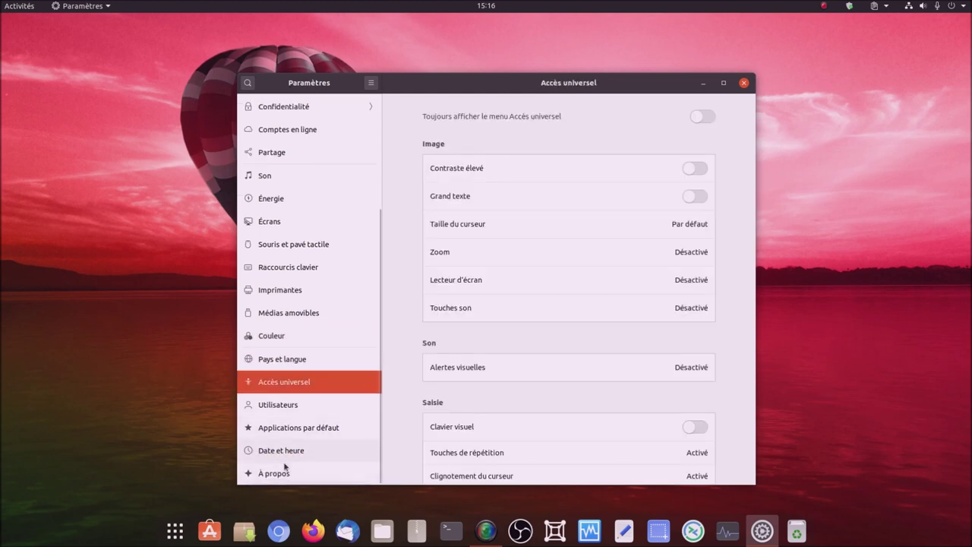
left_click(287, 474)
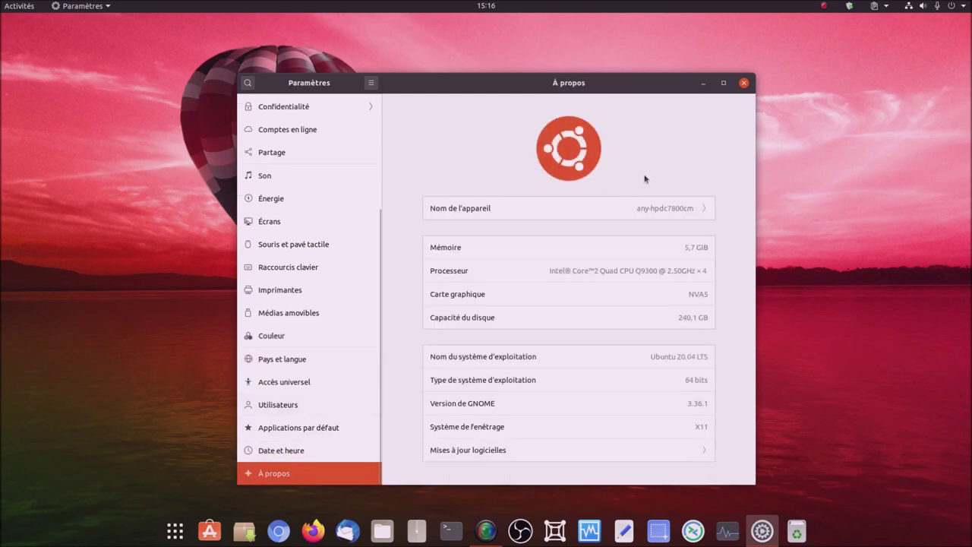
left_click(743, 83)
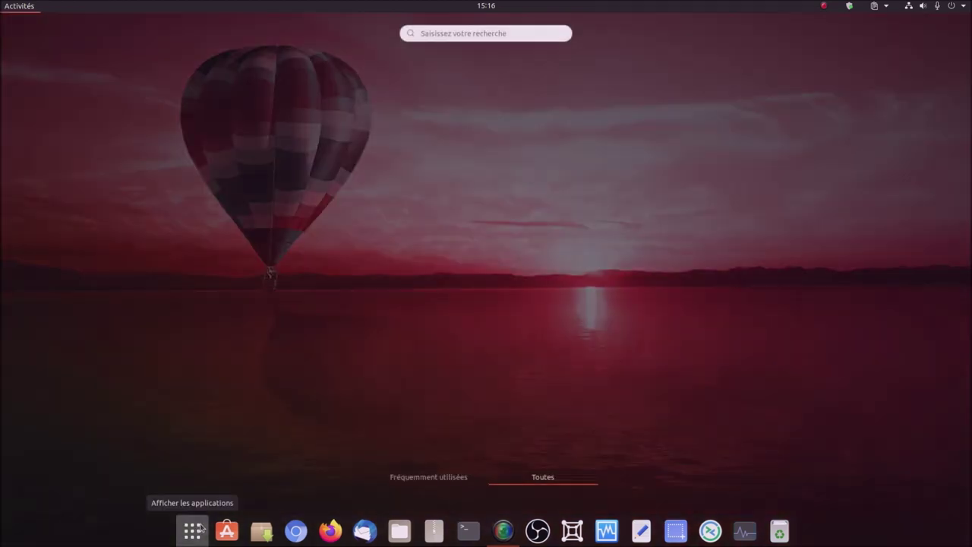
Step: Find and open Ajustements, review its Extensions list, look at the clipboard indicator's history, and close Ajustements
left_click(198, 528)
type("ajust")
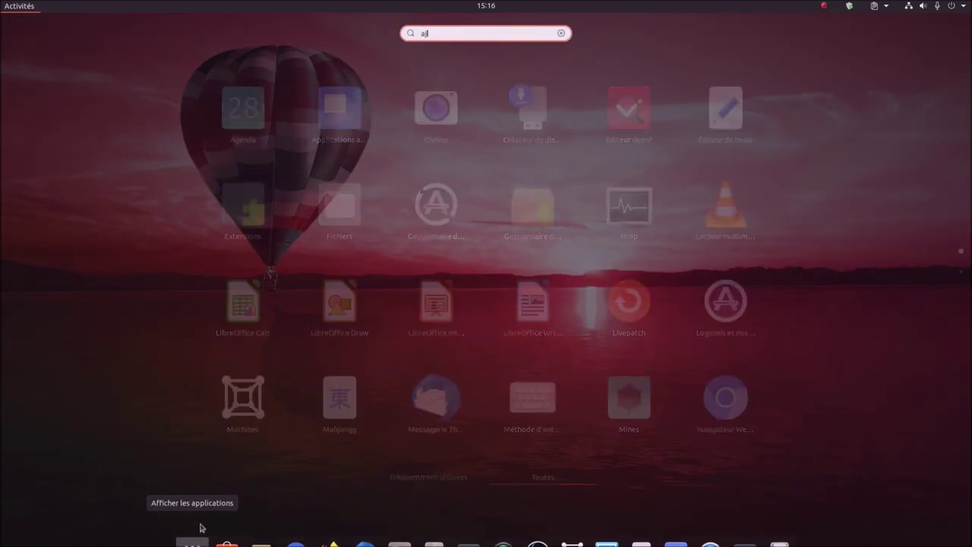
key("Return")
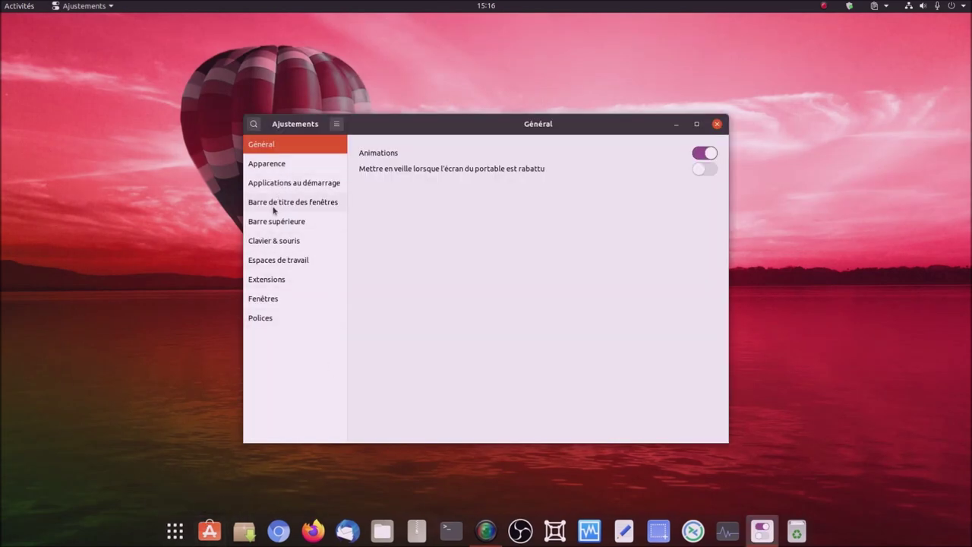
left_click(272, 279)
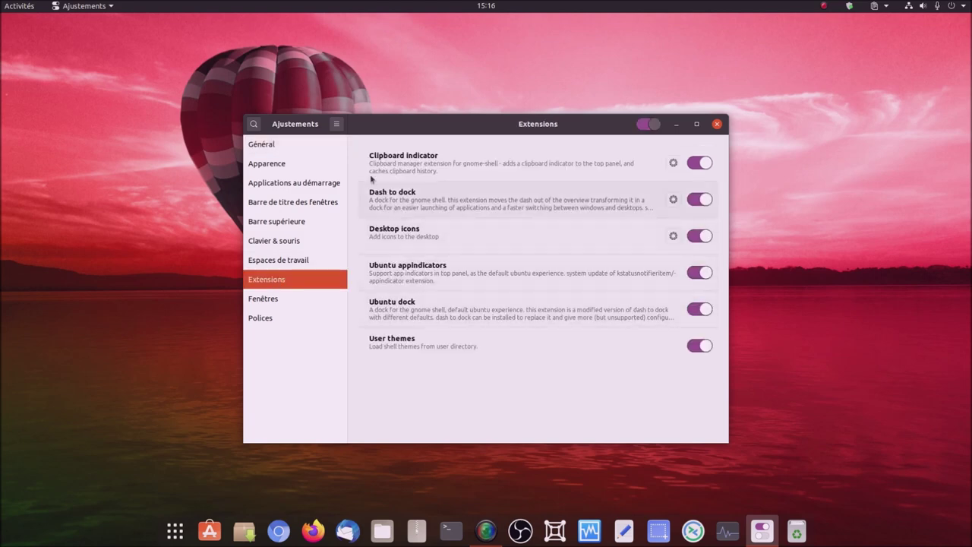
left_click(889, 7)
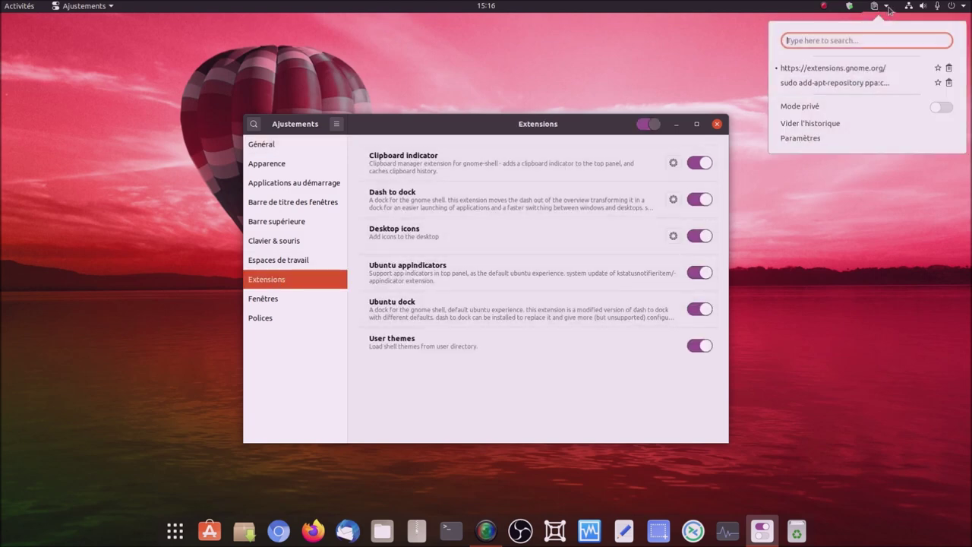
left_click(849, 125)
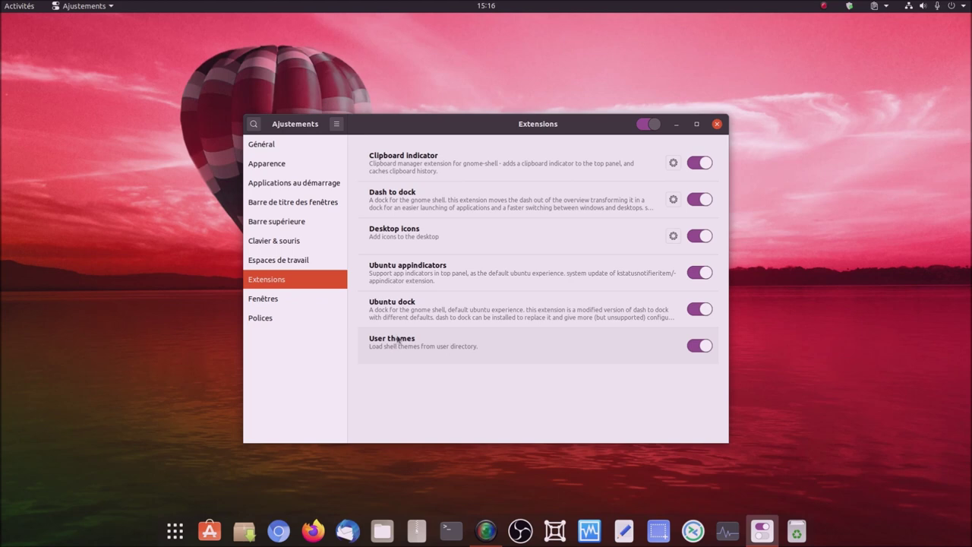
left_click(716, 123)
Step: Open Ubuntu Software, look over its Explorer page, and visit the Utilitaires category before returning to the overview
left_click(226, 530)
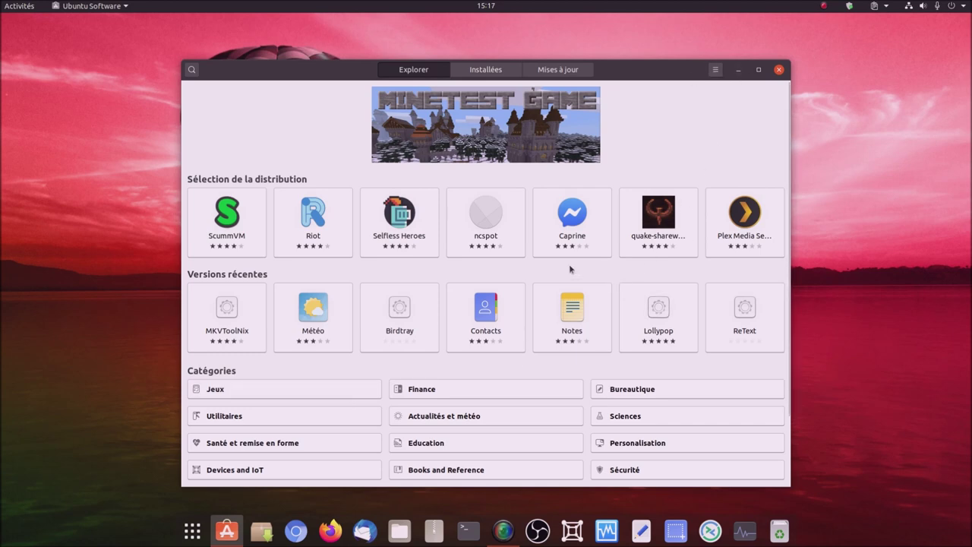
scroll(526, 331, "down", 2)
scroll(527, 332, "up", 2)
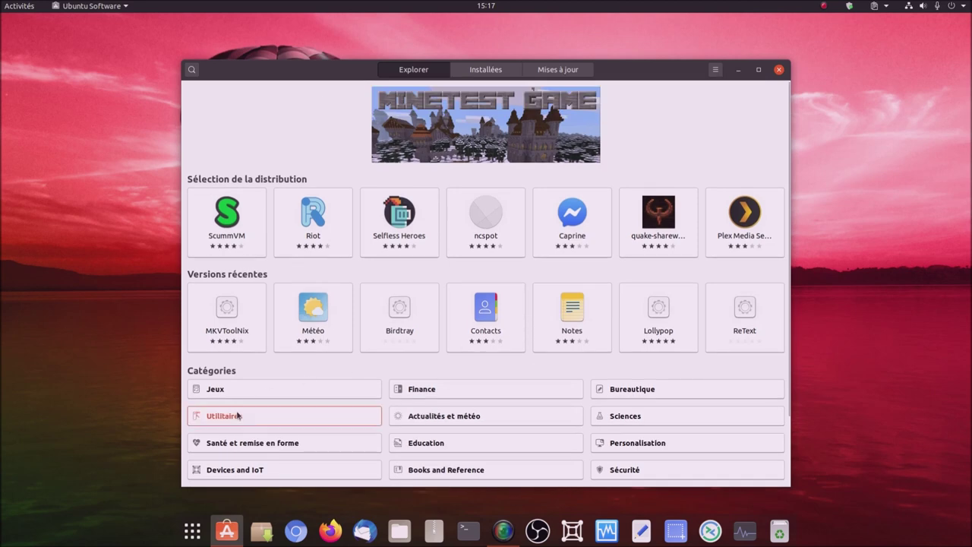
left_click(238, 415)
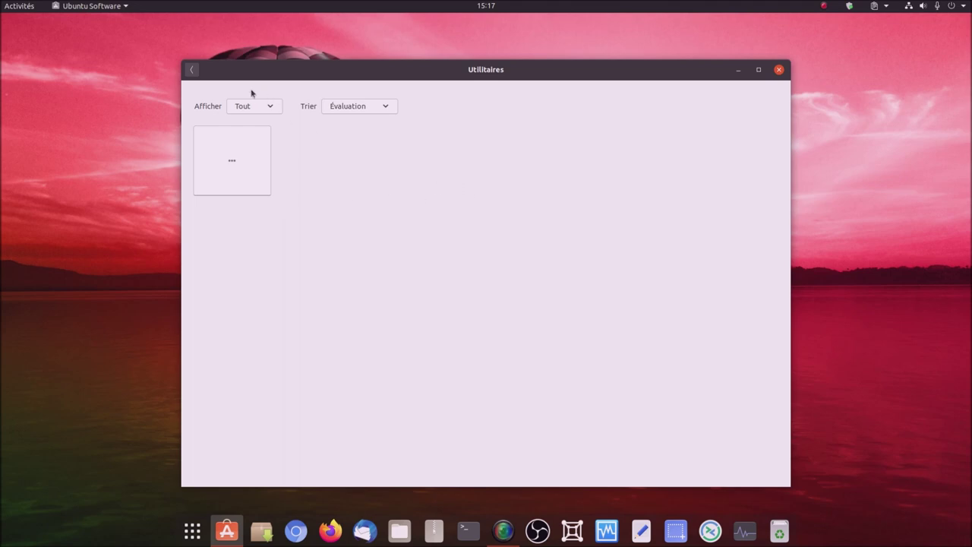
left_click(192, 73)
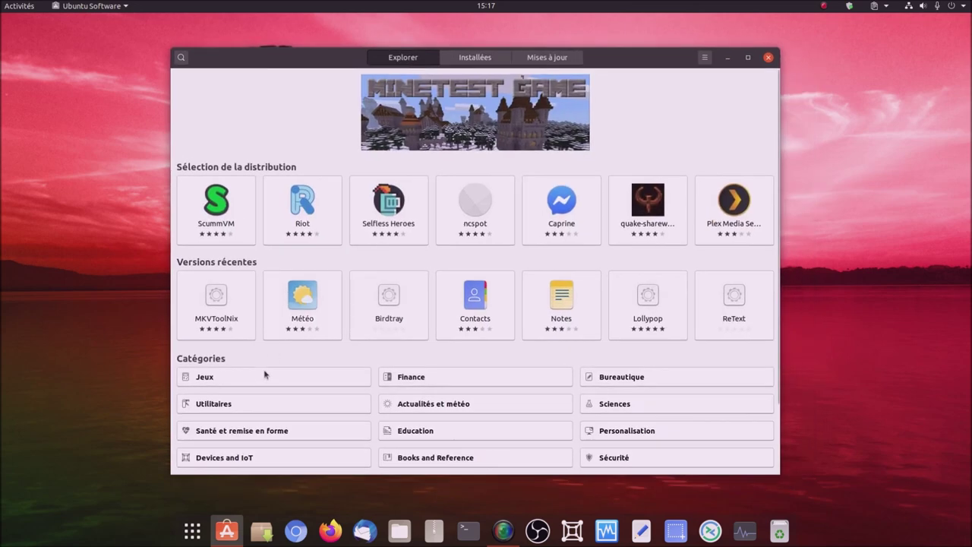
Step: Visit the Jeux category and the Utilitaires category again, and return to the Explorer overview
left_click(265, 377)
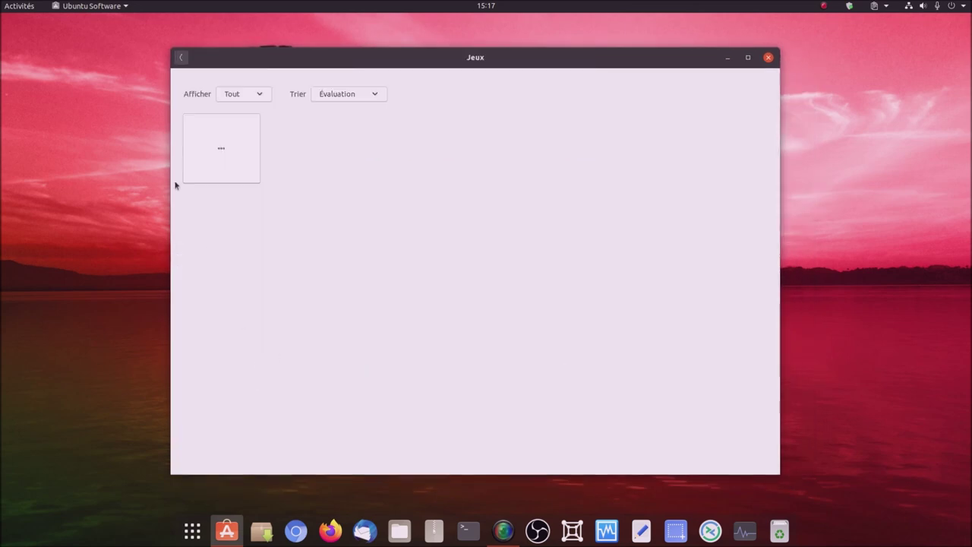
left_click(184, 61)
left_click(271, 403)
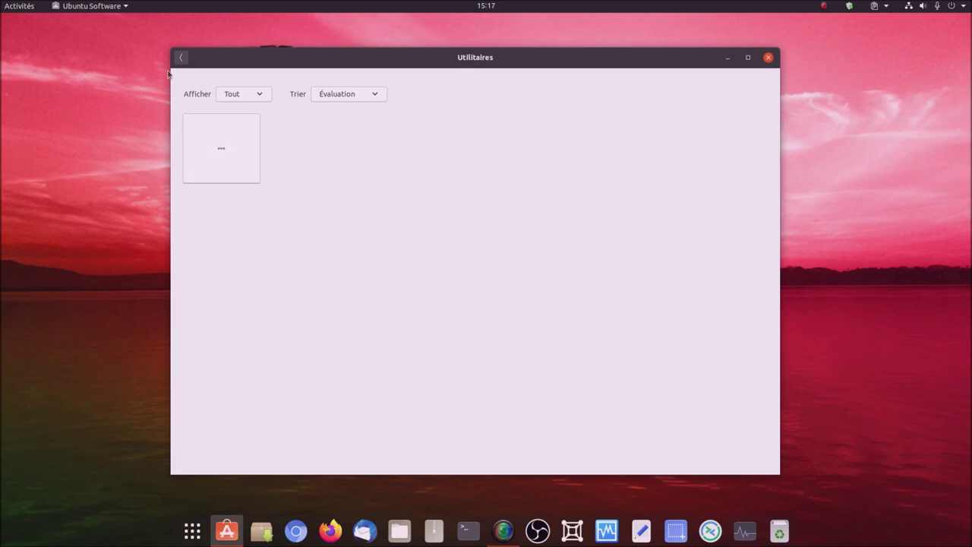
left_click(126, 6)
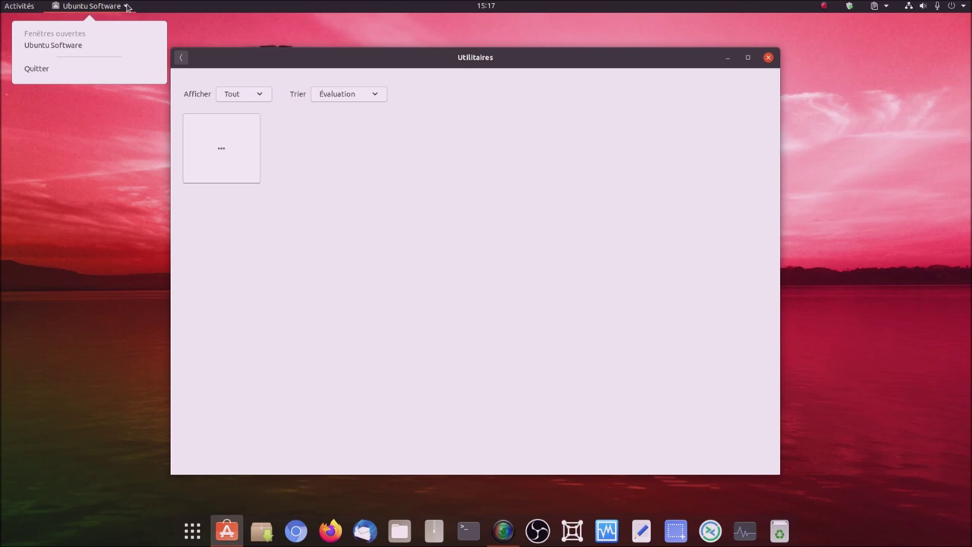
left_click(127, 6)
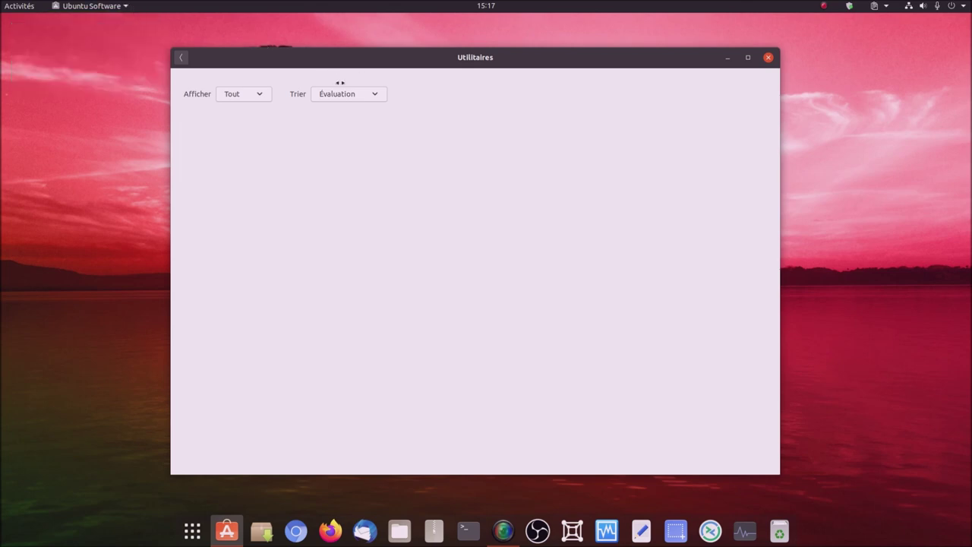
left_click(183, 58)
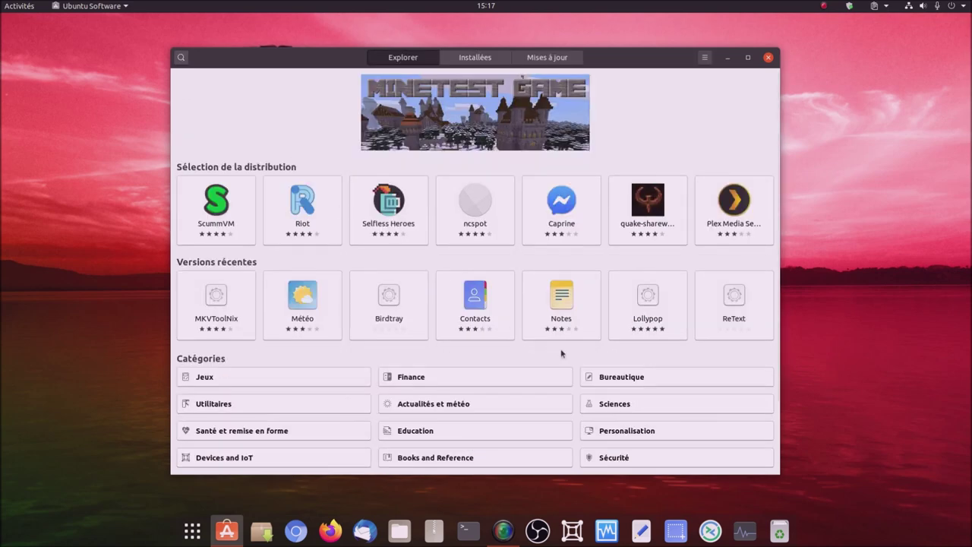
Step: Open the Bureautique category, check the resource graphs in Moniteur système while it loads, and close the monitor
left_click(611, 383)
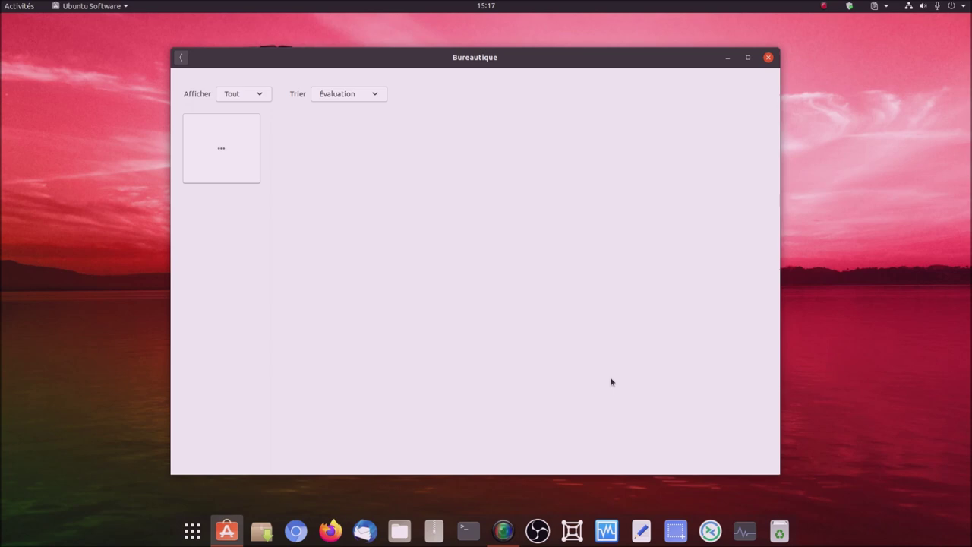
left_click(744, 531)
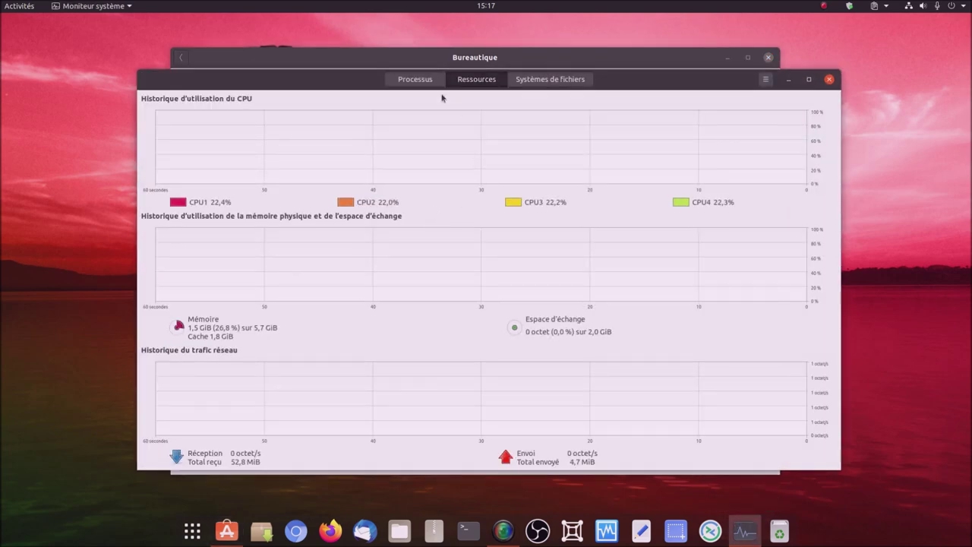
left_click_drag(372, 81, 263, 42)
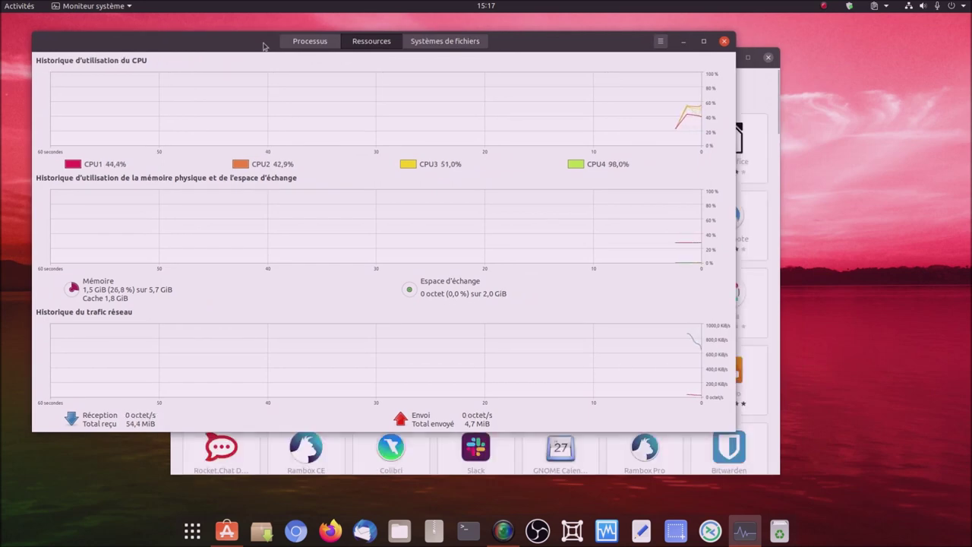
left_click(723, 42)
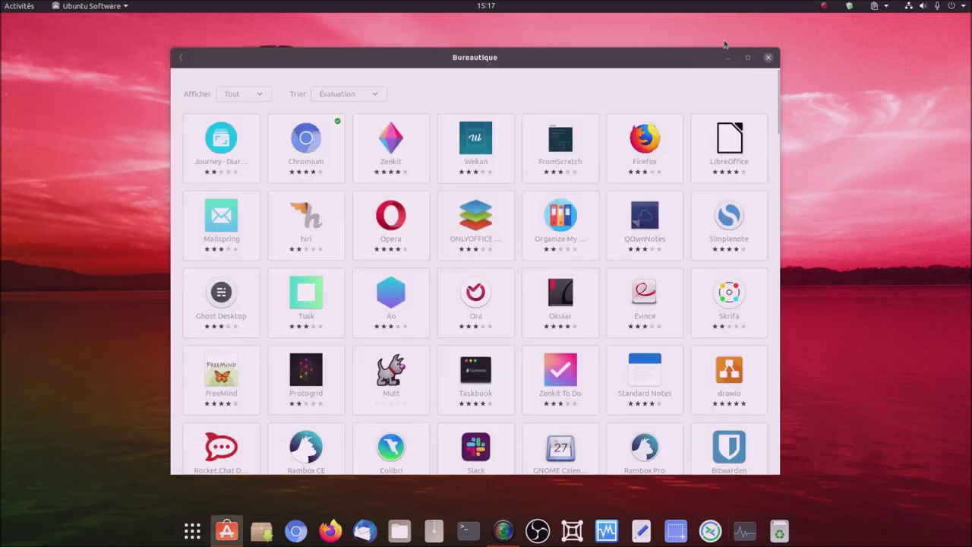
Step: View the Firefox page in the Bureautique category, read its Détails section, and return to the category list
left_click(310, 146)
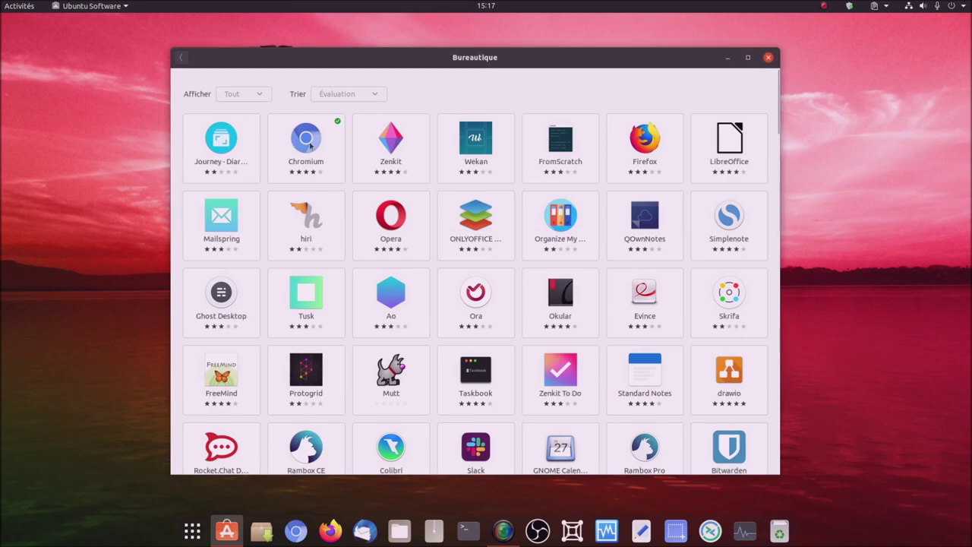
left_click(646, 160)
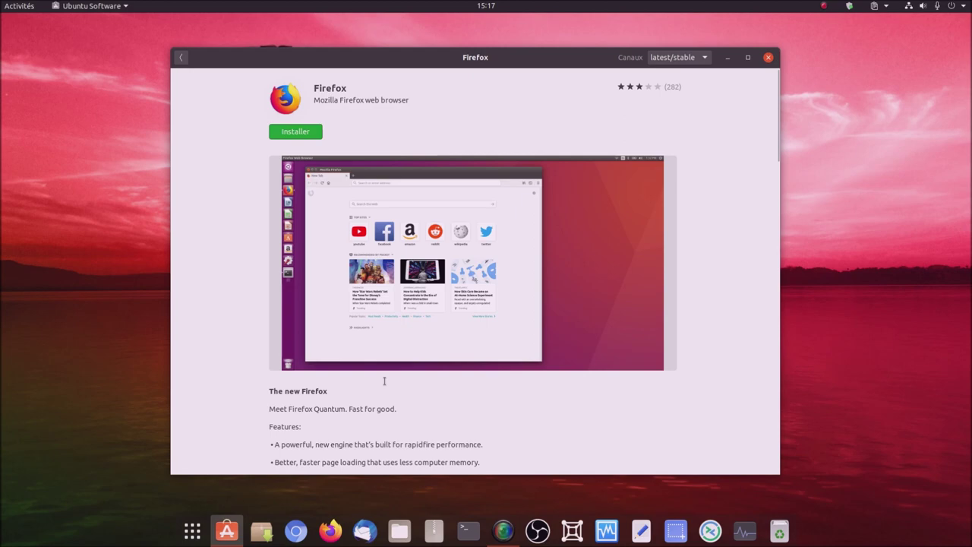
scroll(385, 382, "down", 5)
scroll(385, 382, "down", 12)
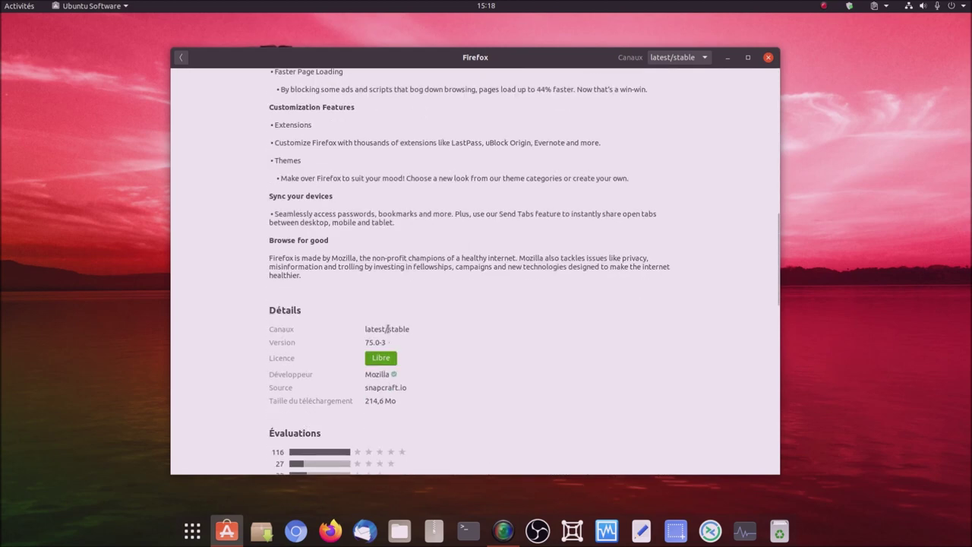
scroll(387, 328, "down", 1)
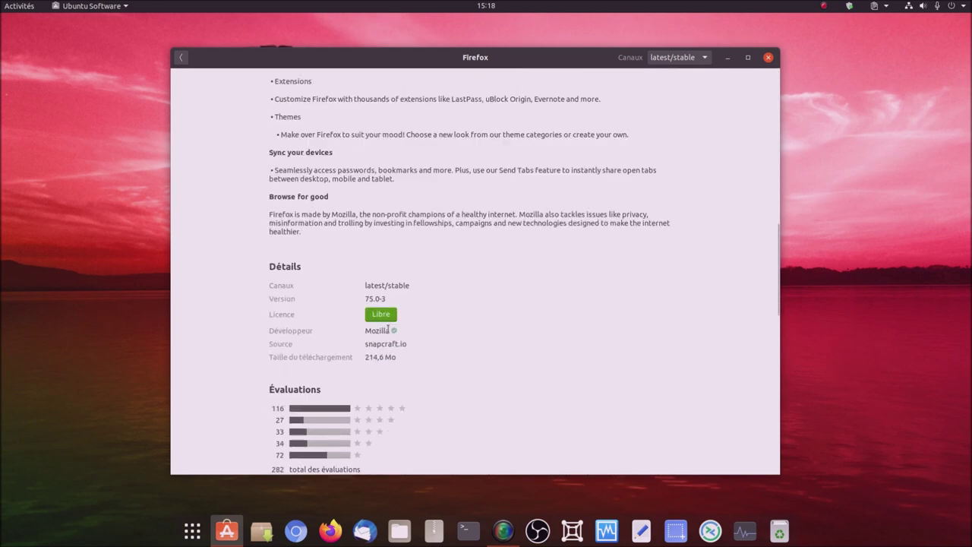
left_click(180, 57)
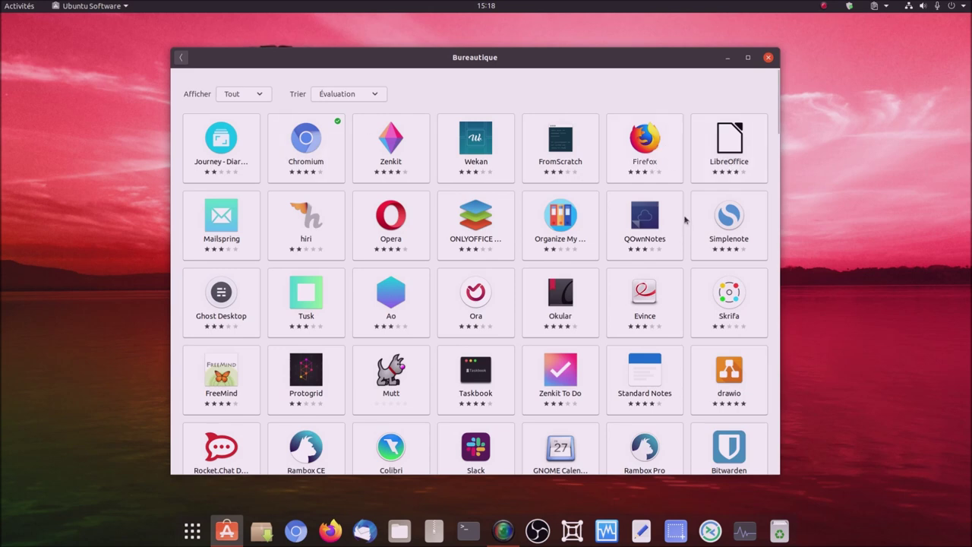
Step: Browse the Bureautique application list, view Opera's page down to its Détails section, and return to the list
scroll(503, 375, "down", 2)
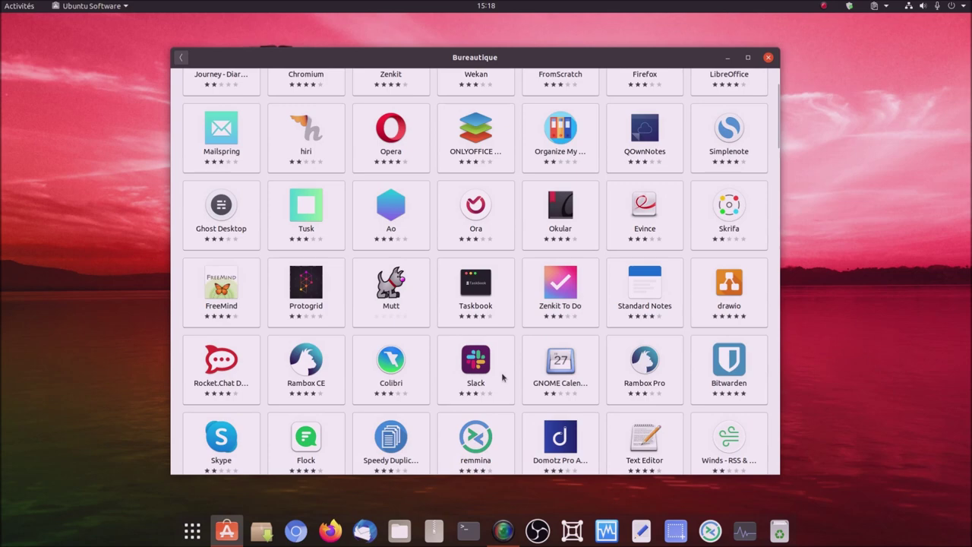
scroll(502, 377, "down", 2)
scroll(502, 377, "up", 2)
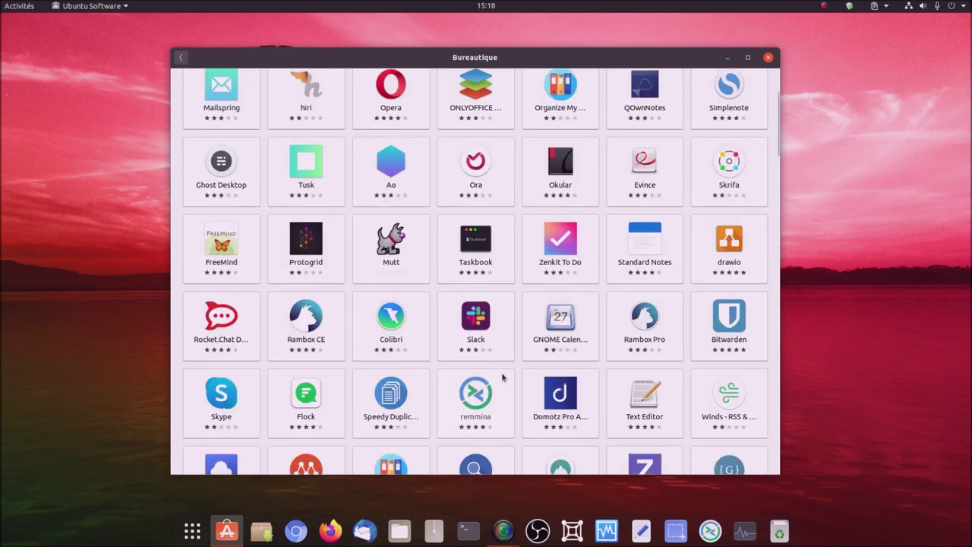
scroll(502, 376, "up", 2)
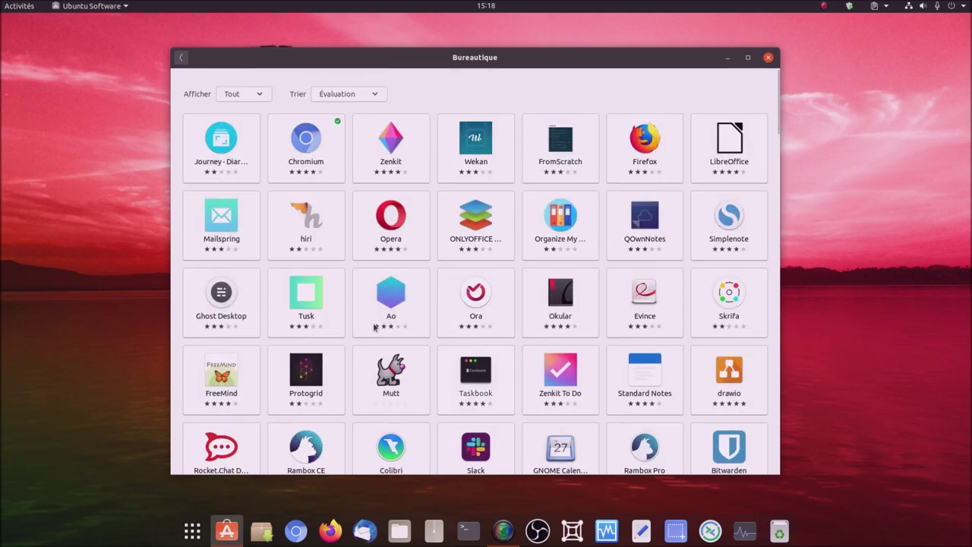
left_click(389, 224)
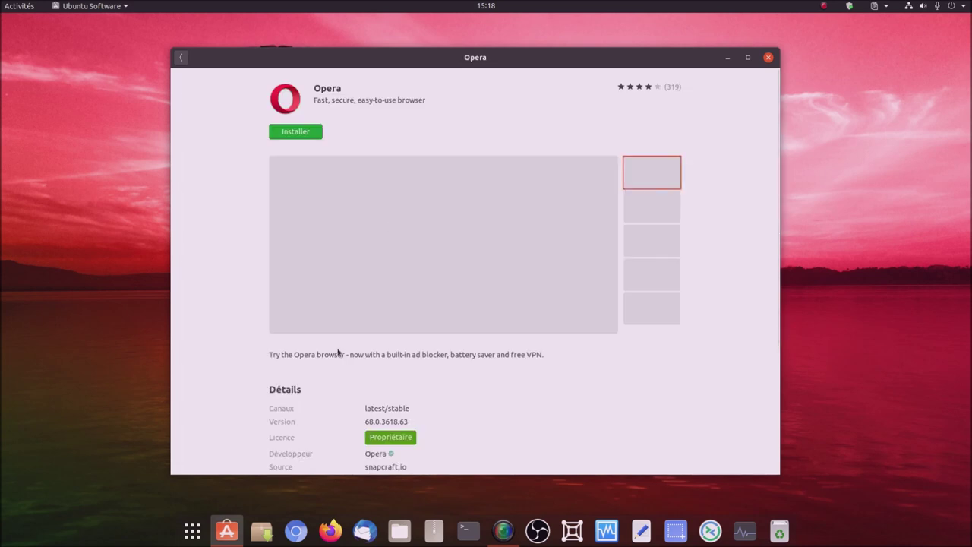
scroll(352, 371, "down", 2)
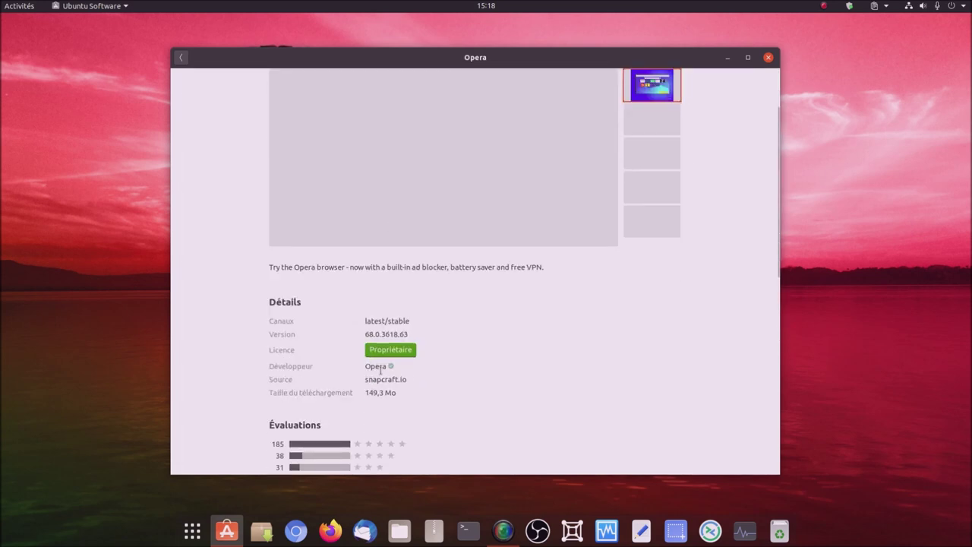
left_click(181, 58)
Step: Browse further through the Bureautique applications, close Ubuntu Software, and open Terminal to view the system information
scroll(612, 334, "down", 2)
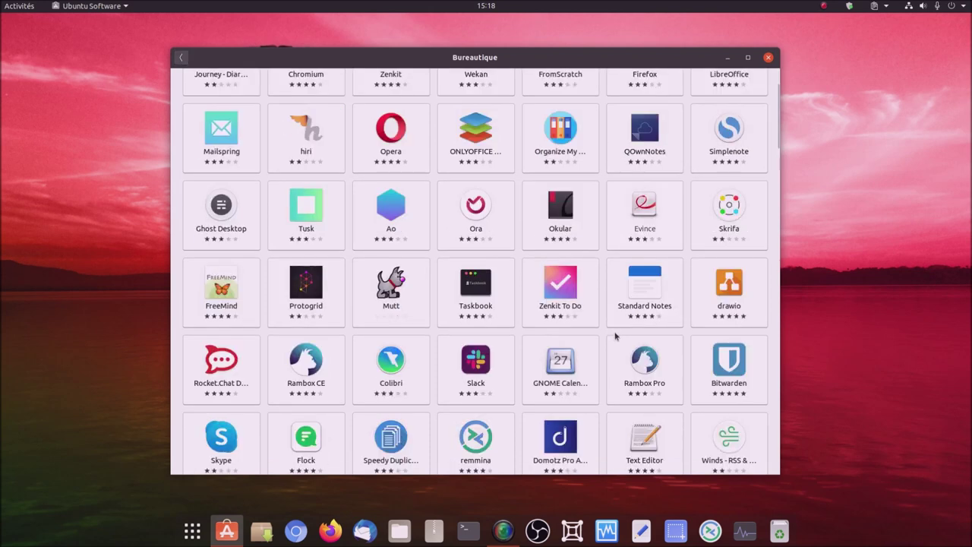
scroll(447, 380, "down", 2)
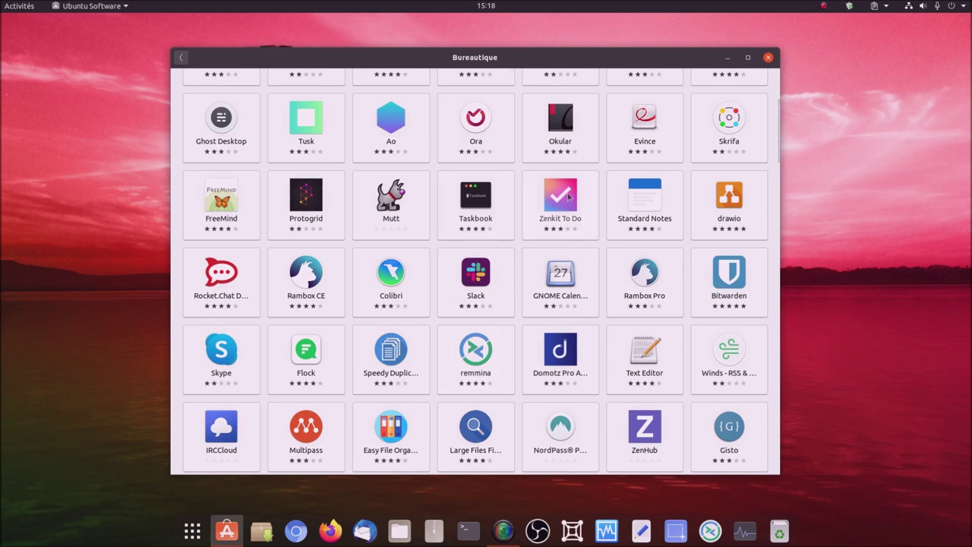
left_click(767, 58)
left_click(468, 530)
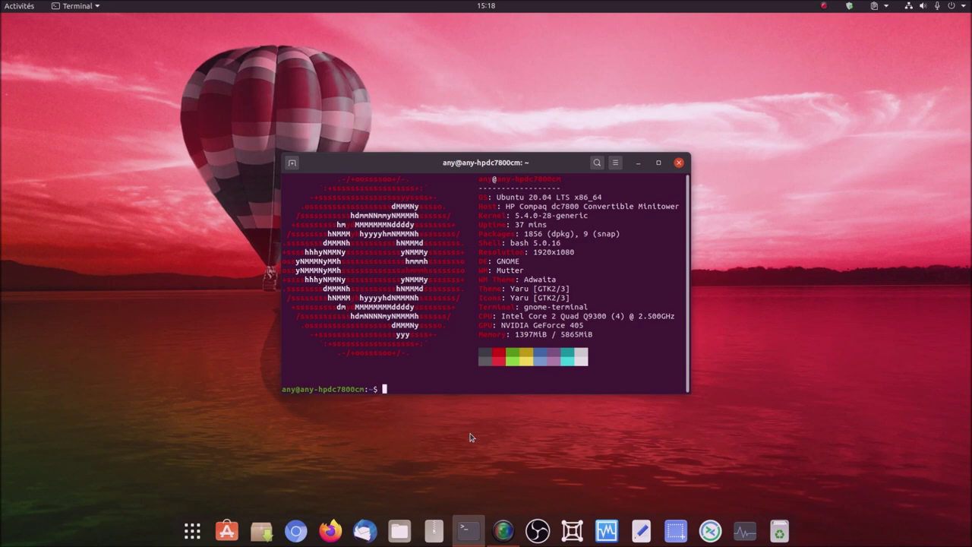
Step: Open the Synaptic package manager by entering the account password, view its package list, and close it and Terminal
left_click(260, 531)
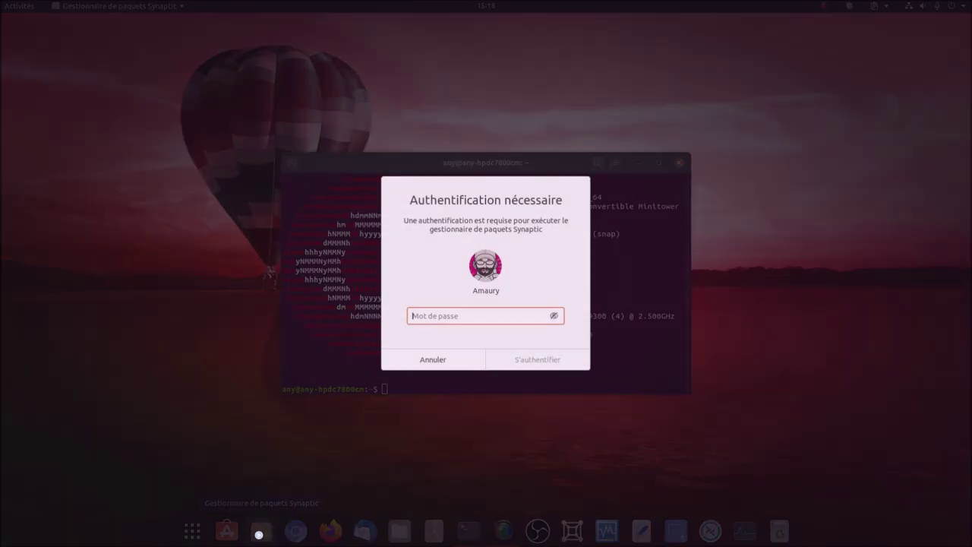
type("****")
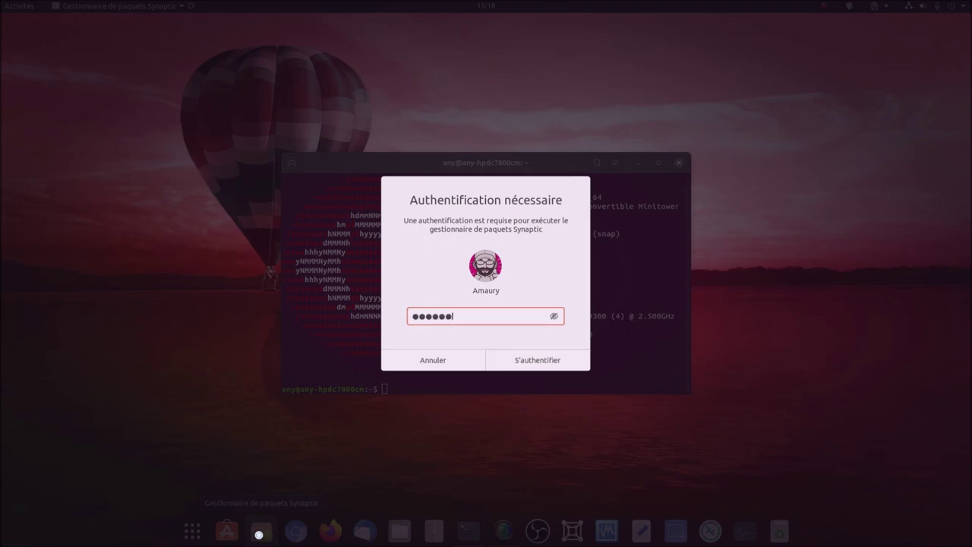
key("Return")
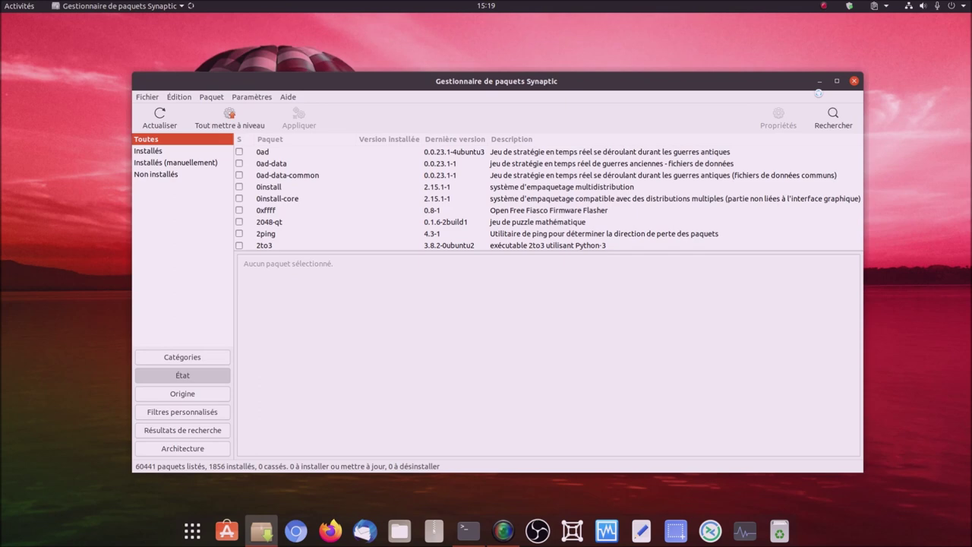
left_click(853, 81)
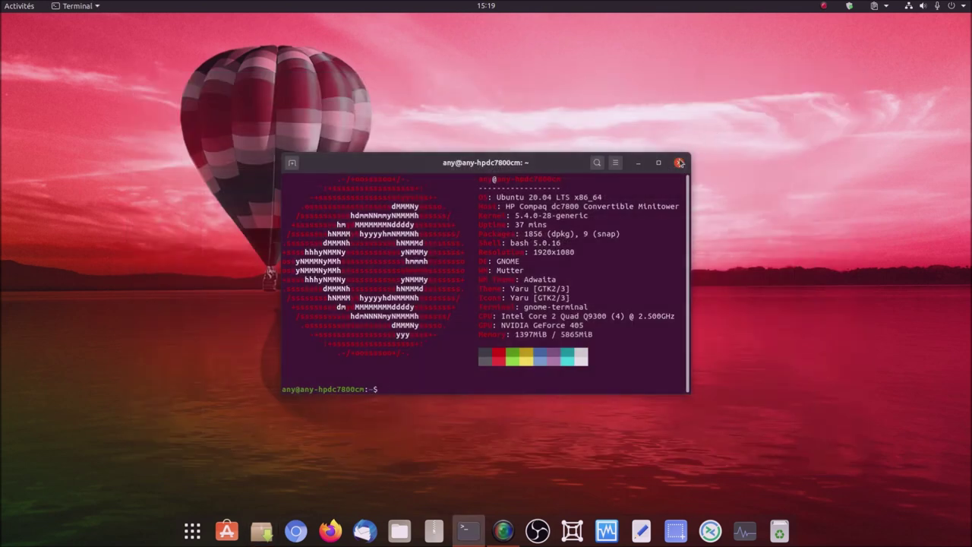
left_click(679, 162)
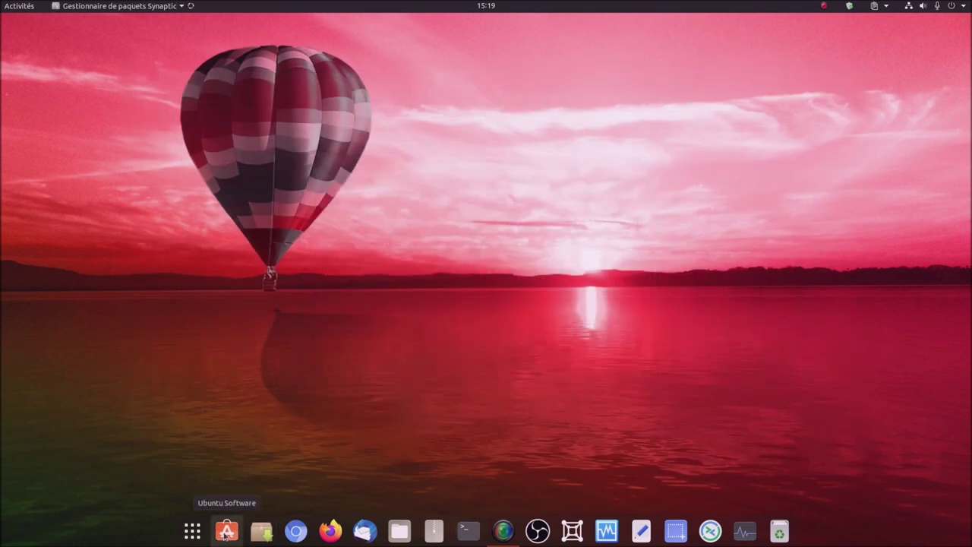
Step: Open Ubuntu Software, Synaptic with the account password, and Chromium, keeping them all open and un-maximizing the Chromium window
left_click(226, 530)
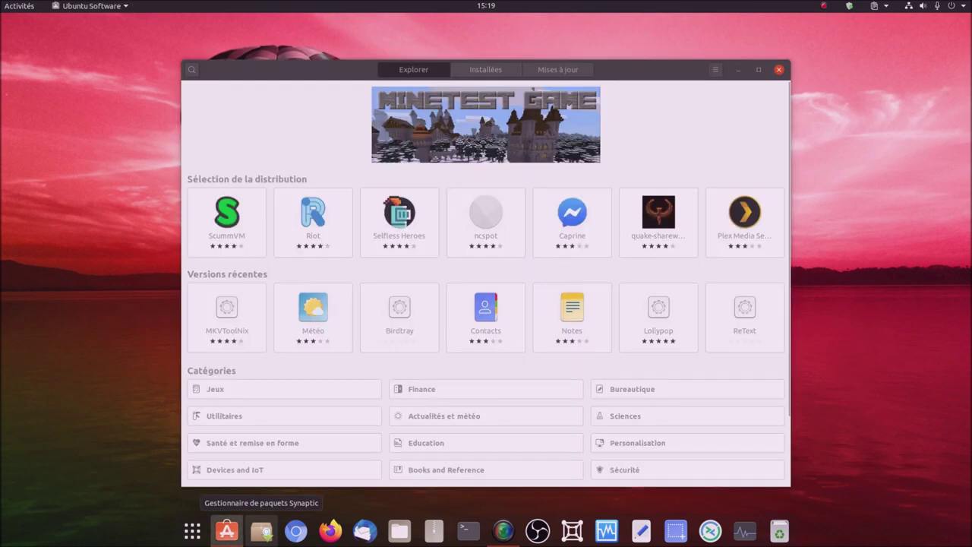
left_click(261, 530)
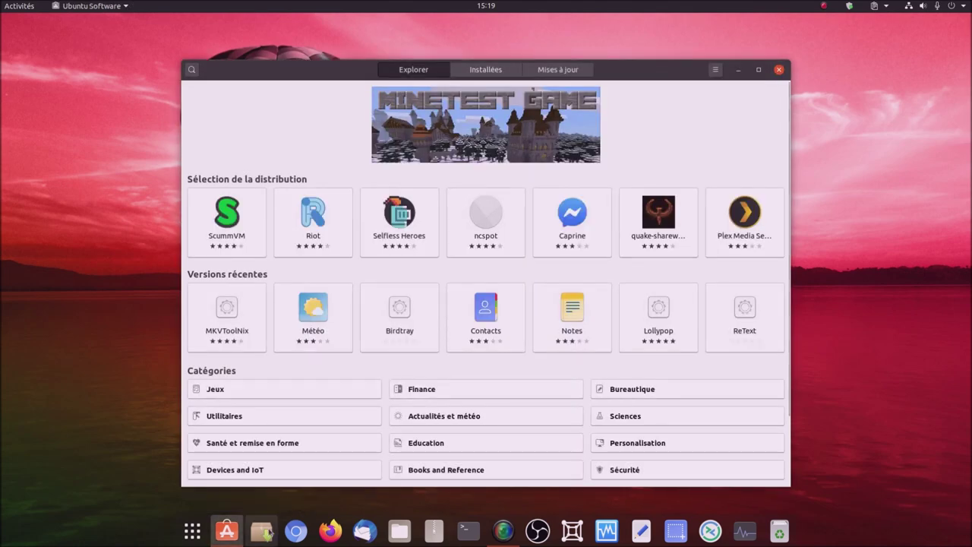
type("********")
key("Return")
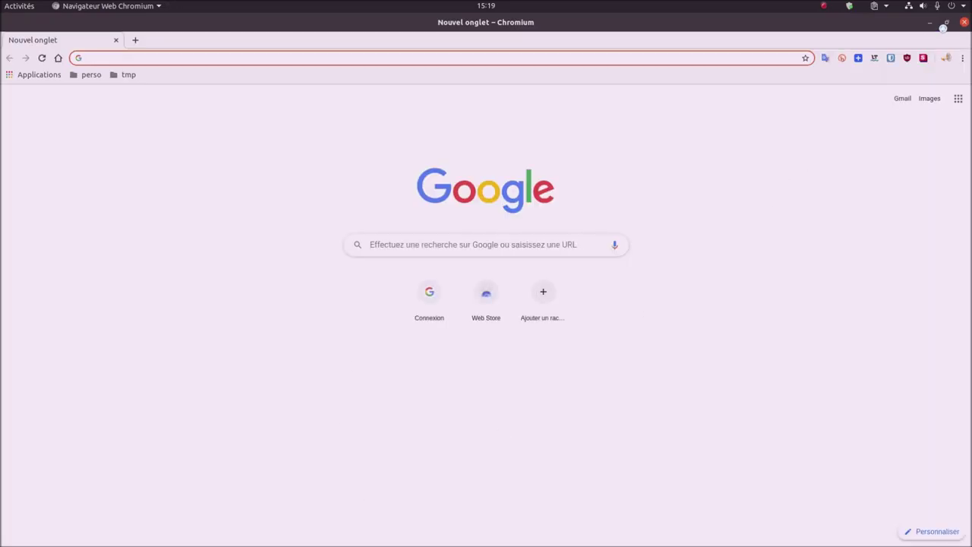
key("super+Down")
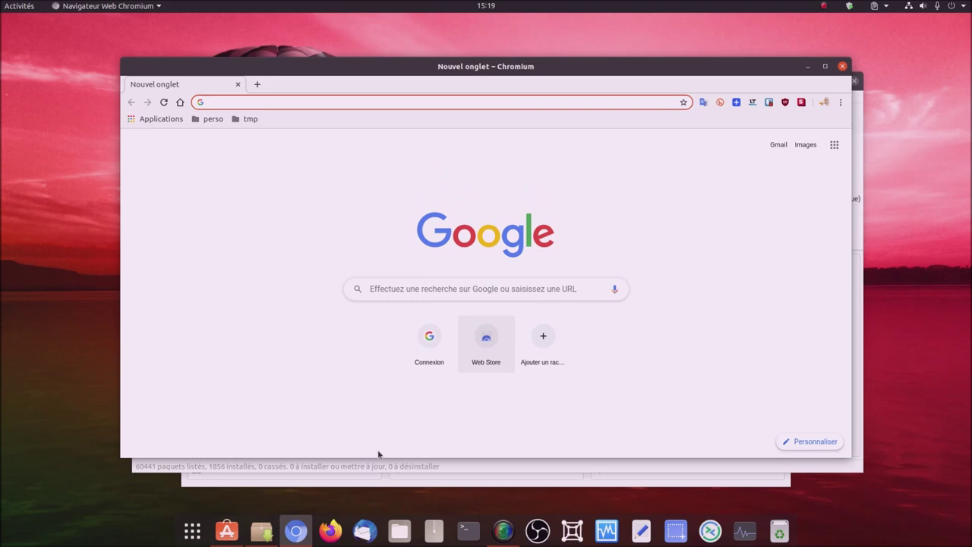
Step: Open Firefox and un-maximize its window, and open Thunderbird briefly before closing it
left_click(330, 529)
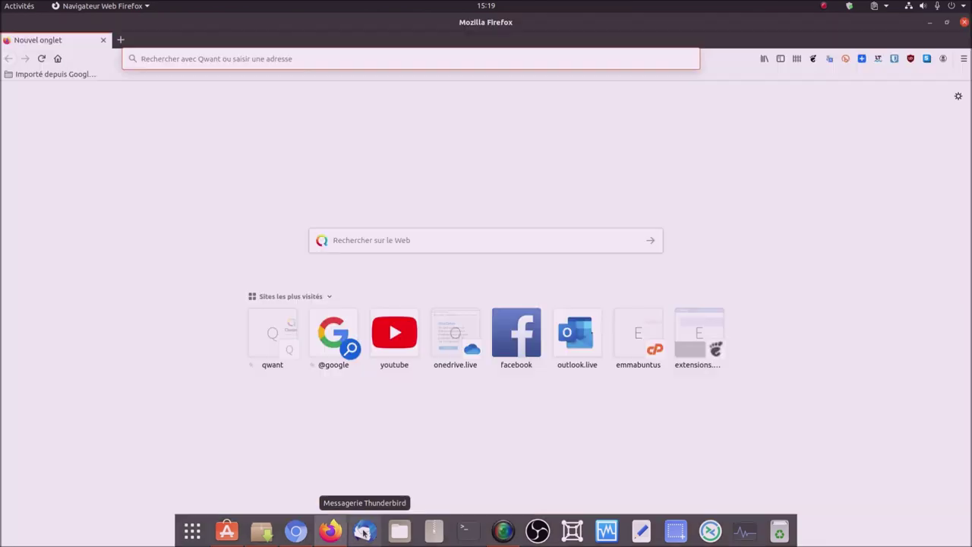
left_click(946, 25)
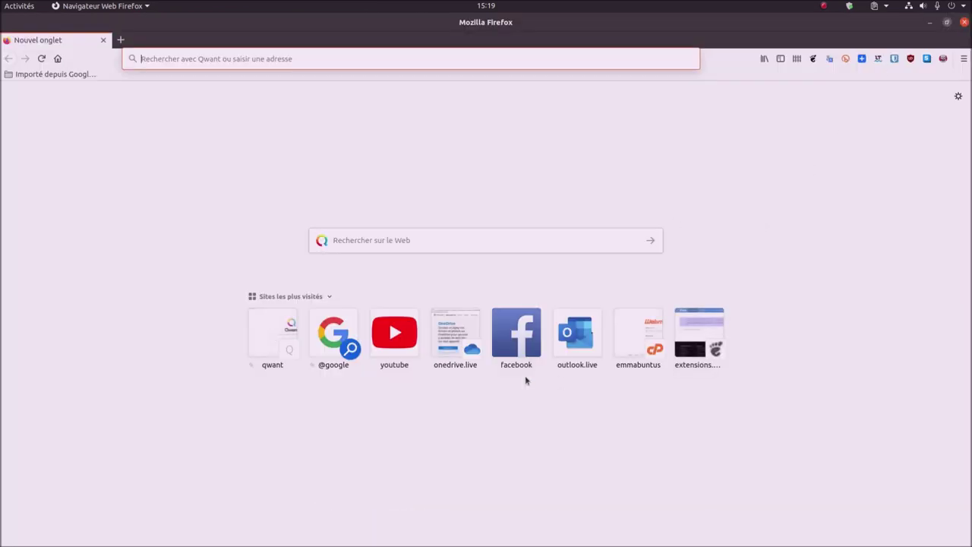
left_click(365, 529)
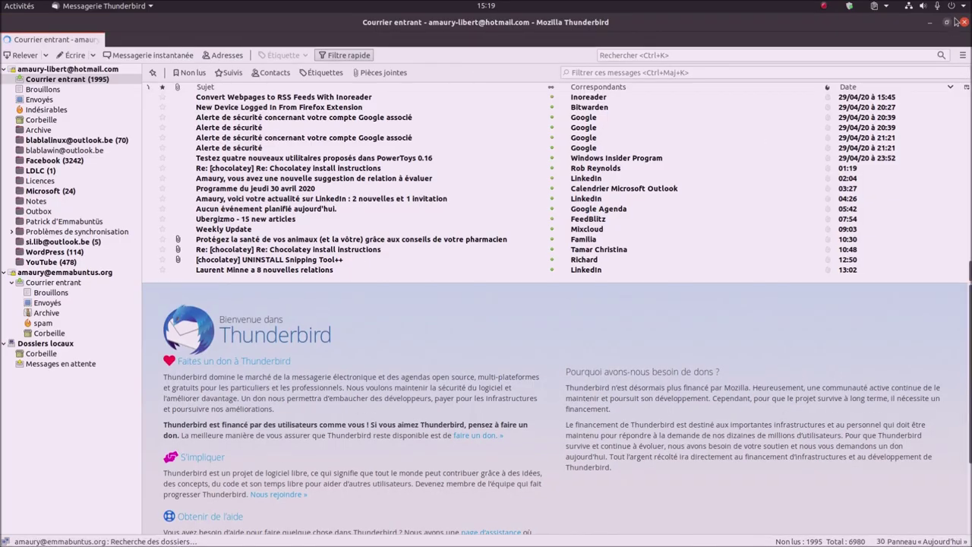
left_click(946, 22)
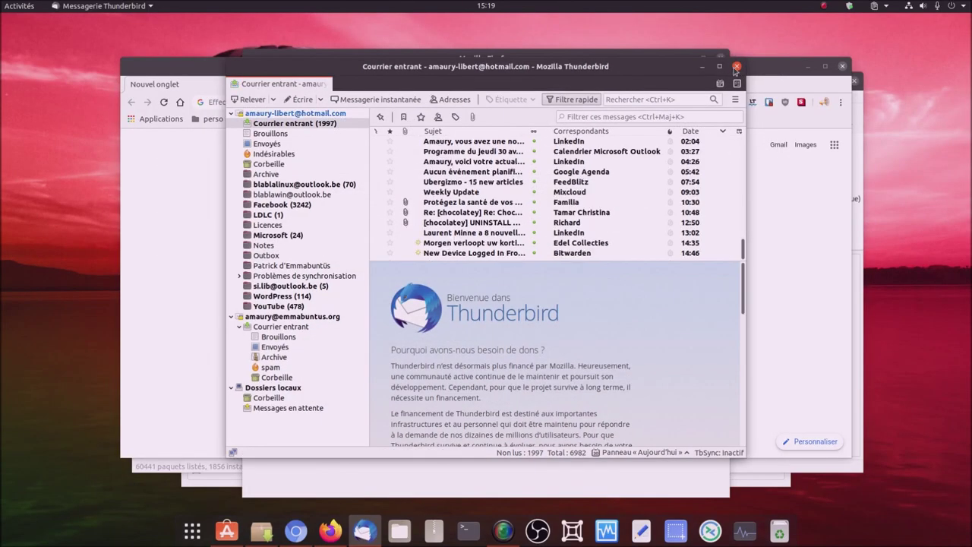
left_click(737, 67)
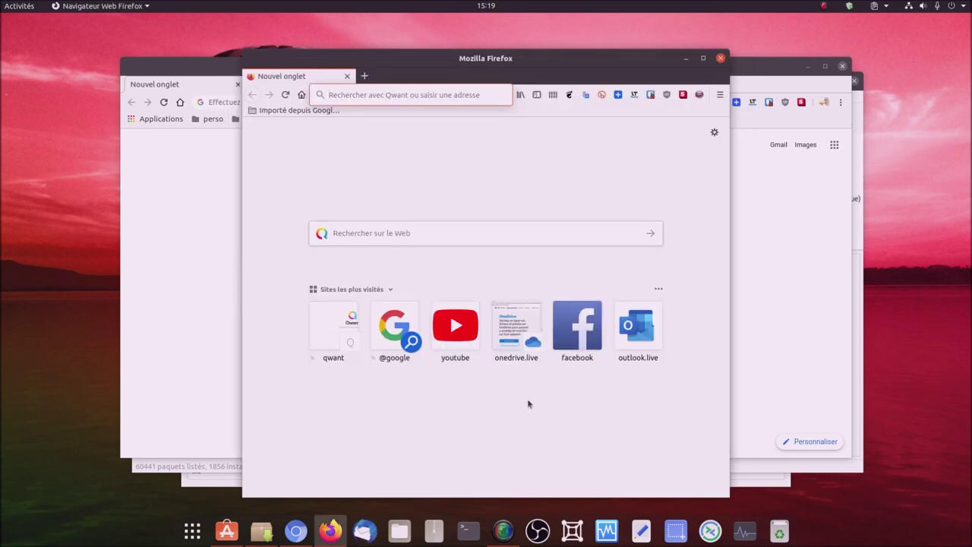
Step: Open Fichiers, Gestionnaire d'archives and Terminal, and launch OBS Studio briefly before quitting it
left_click(398, 531)
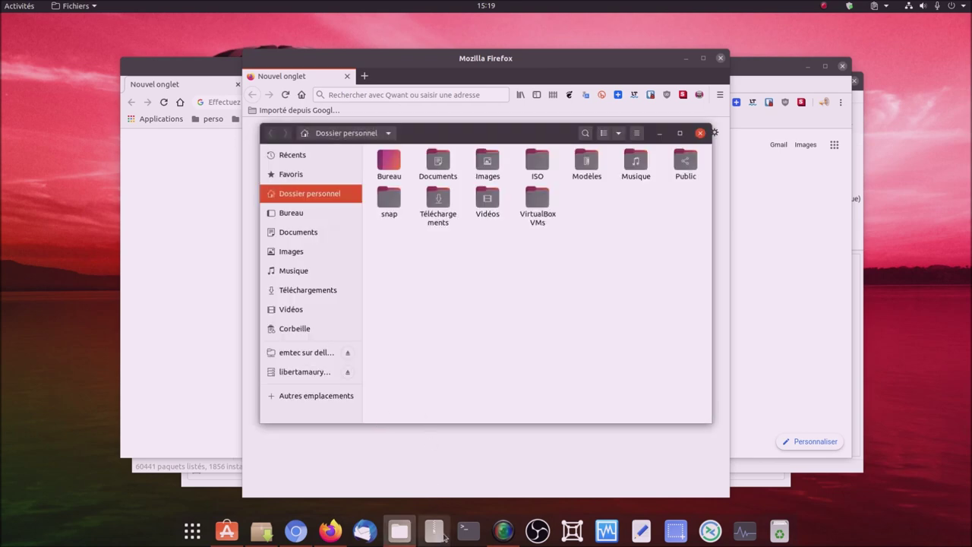
left_click(435, 533)
left_click(471, 533)
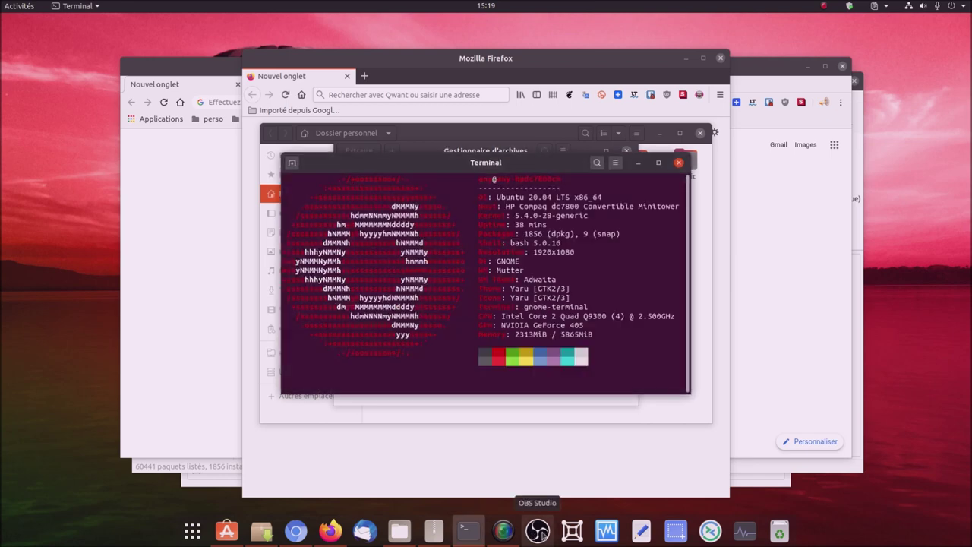
left_click(539, 533)
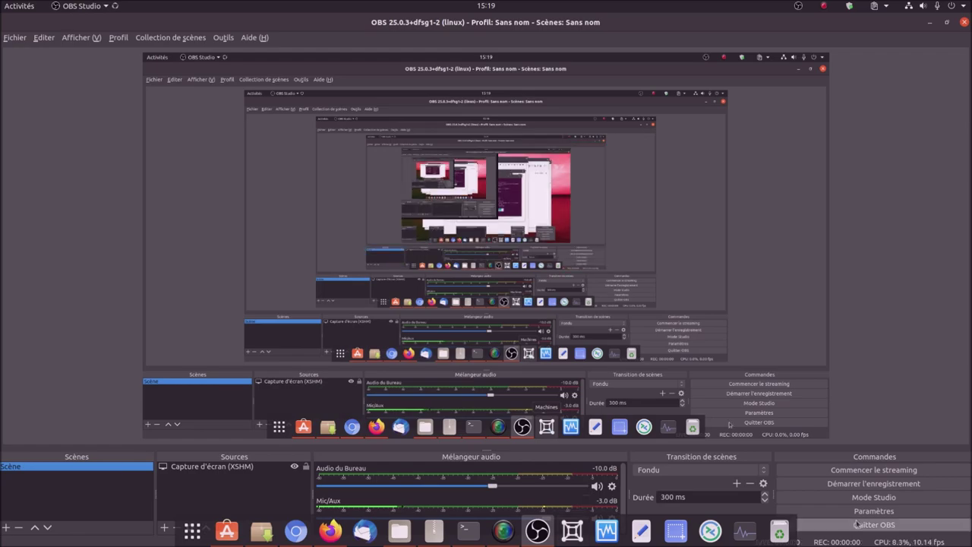
left_click(858, 523)
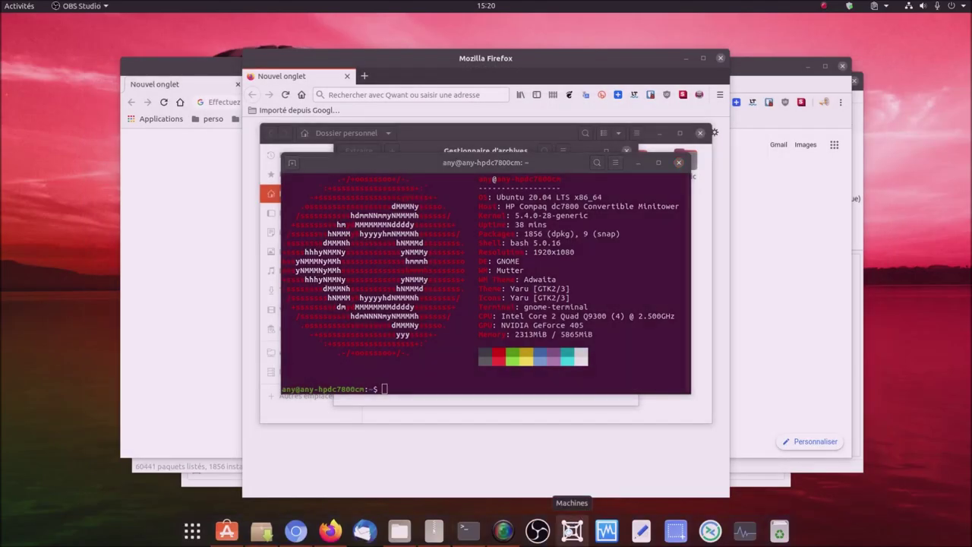
Step: Open Machines, VirtualBox, the text editor, Capture d'écran and Remmina, and view the resource graphs in Moniteur système with everything running
left_click(572, 530)
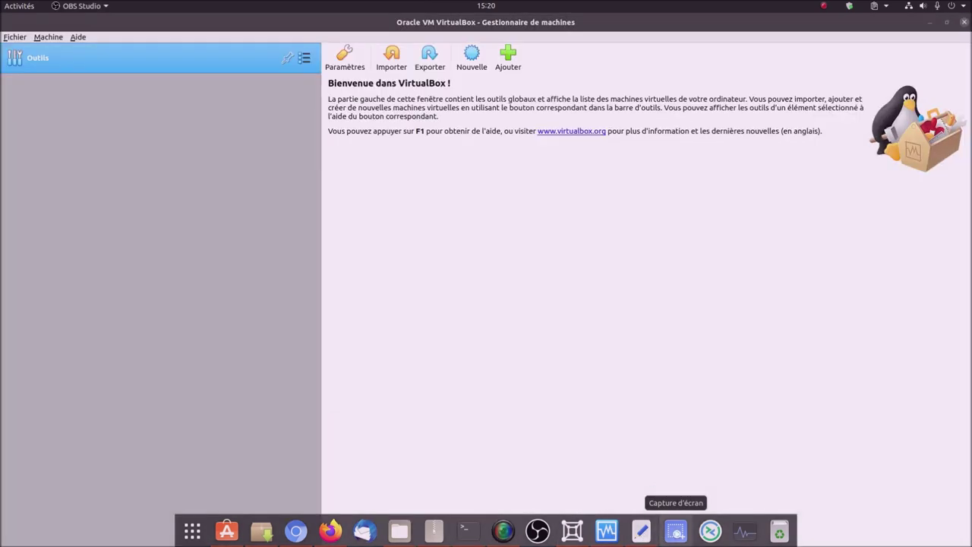
left_click(709, 532)
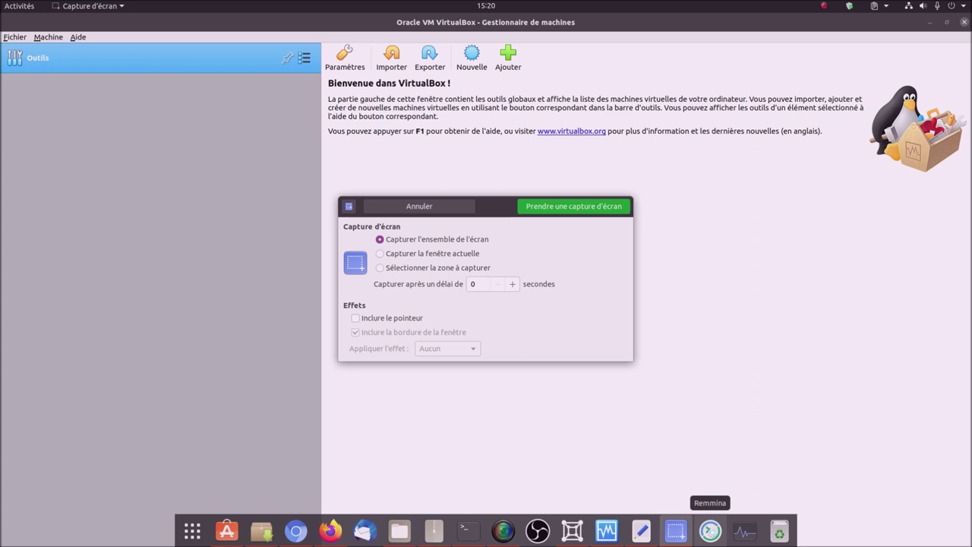
left_click(742, 531)
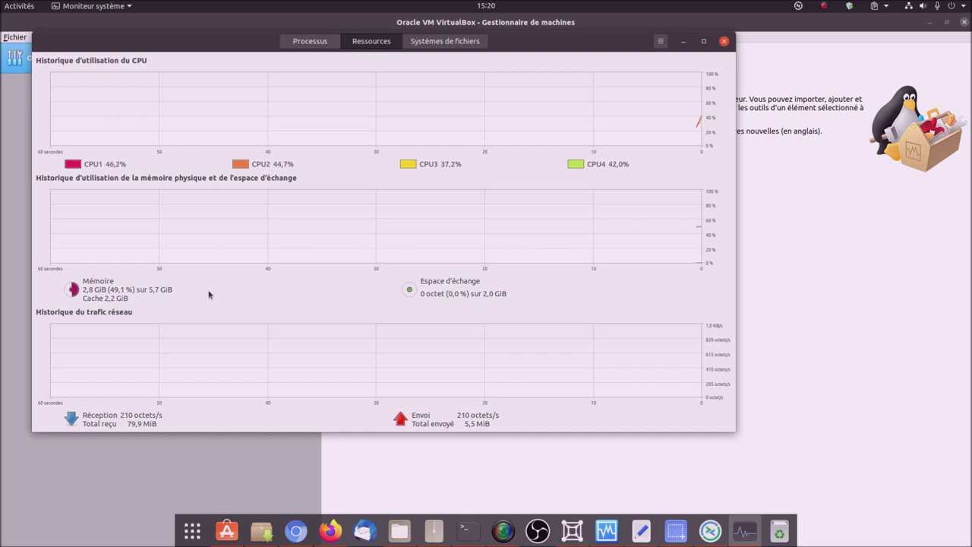
Step: Show the window overview and close Moniteur système, Chromium, Synaptic, the text editor, Terminal and Gestionnaire d'archives
key("super")
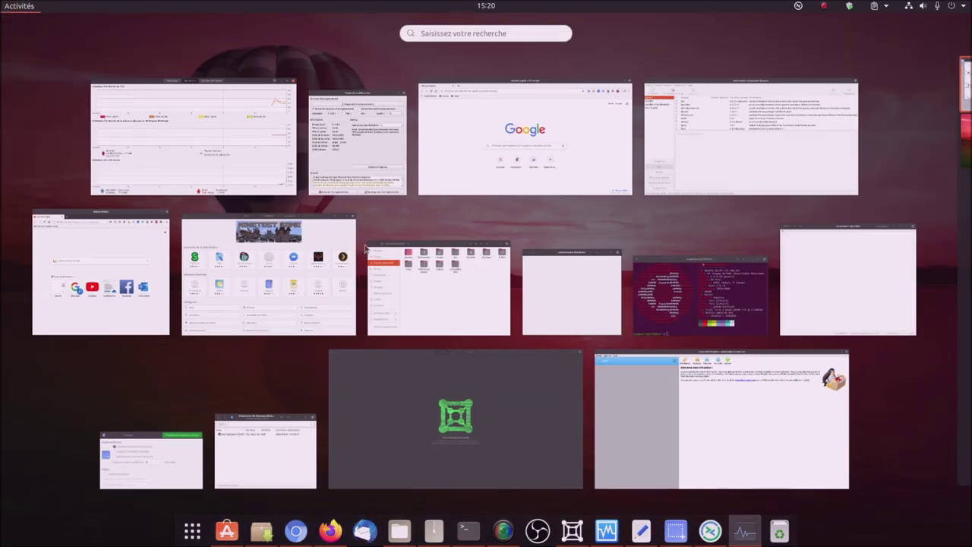
left_click(296, 79)
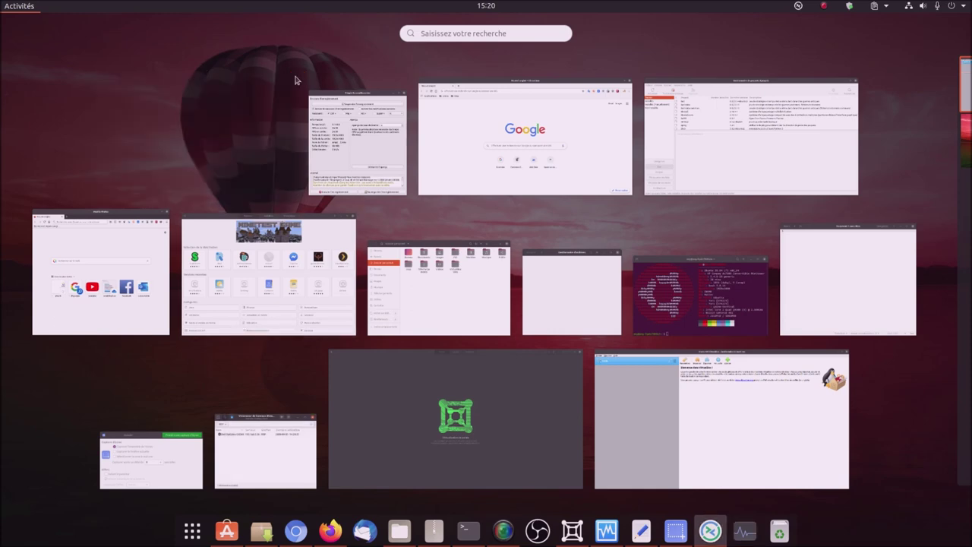
left_click(631, 77)
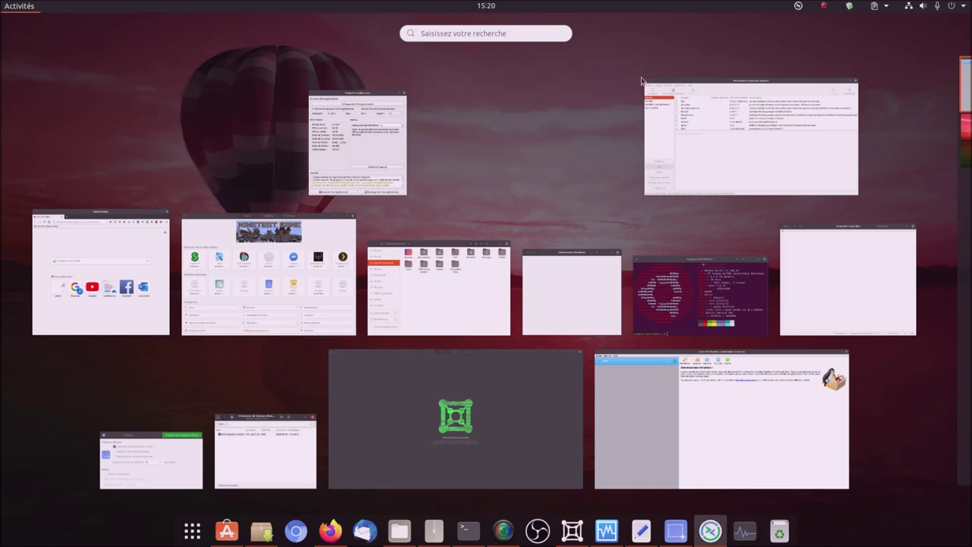
left_click(857, 79)
left_click(917, 222)
left_click(770, 255)
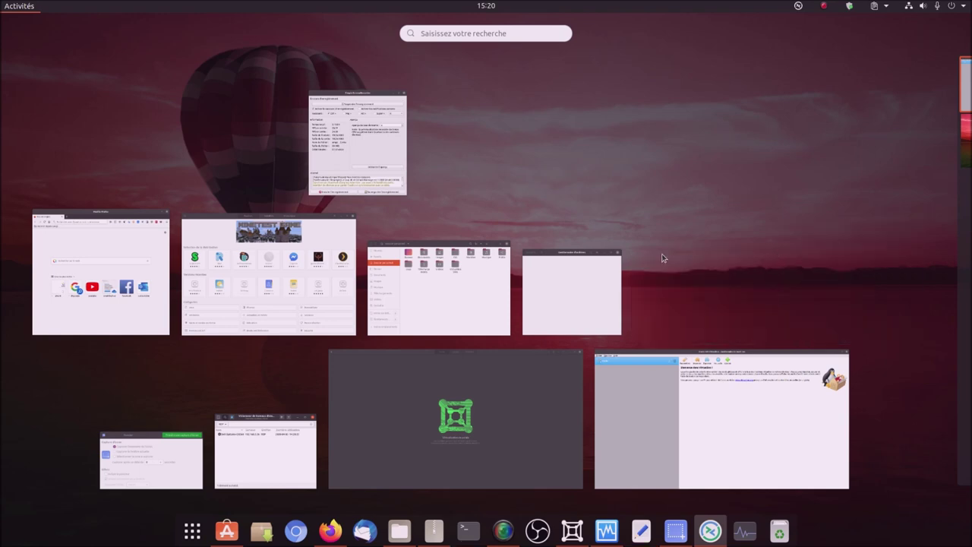
left_click(623, 249)
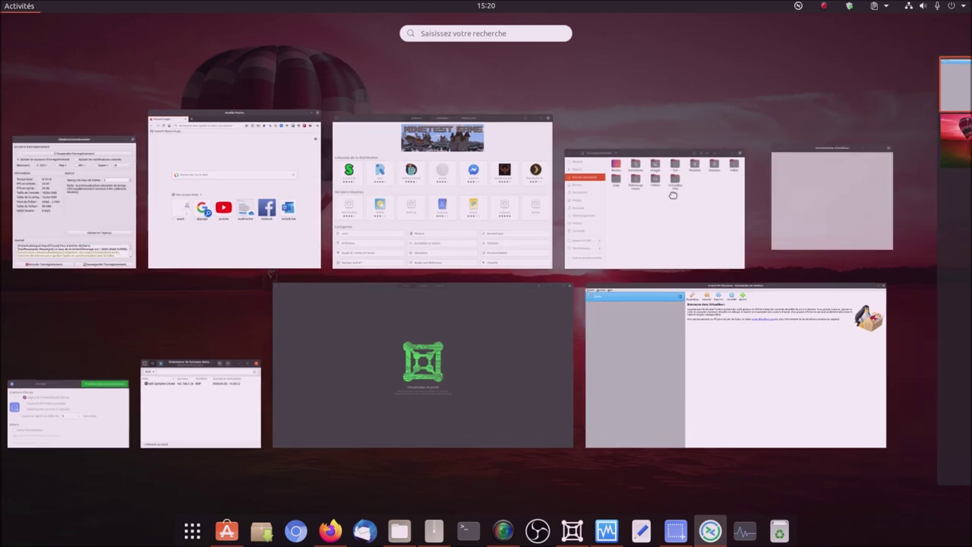
left_click(909, 156)
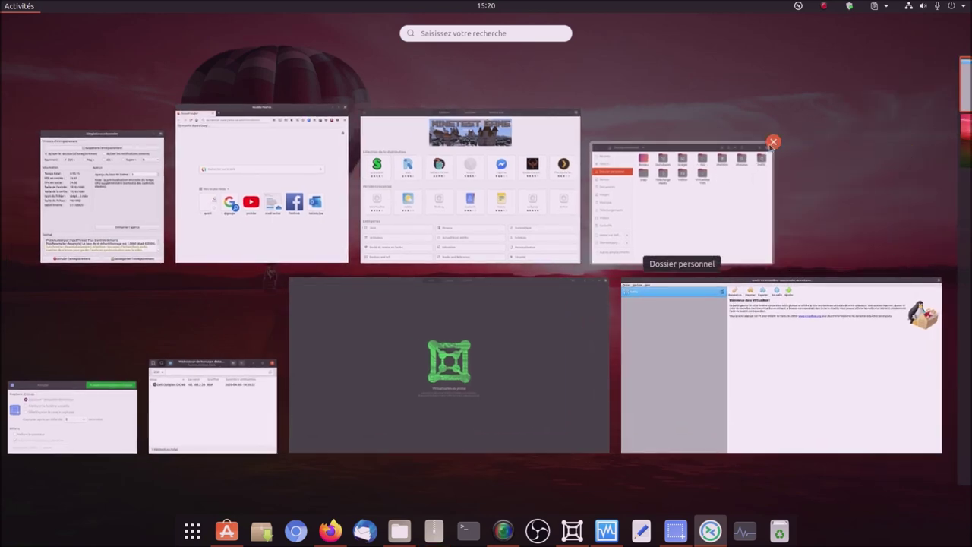
Step: Close the Fichiers, Ubuntu Software, Firefox, Machines, VirtualBox and Capture d'écran windows from the overview
left_click(772, 144)
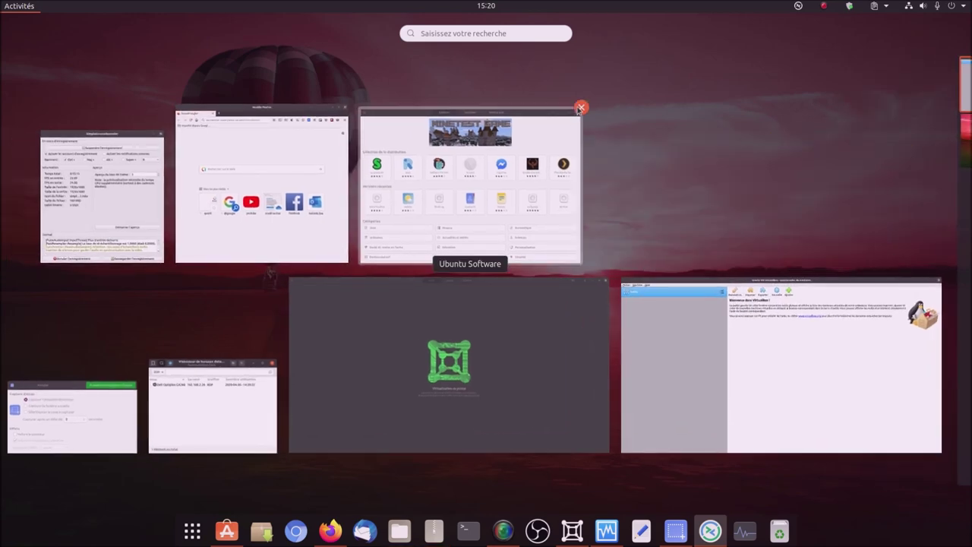
left_click(574, 110)
left_click(609, 276)
left_click(942, 276)
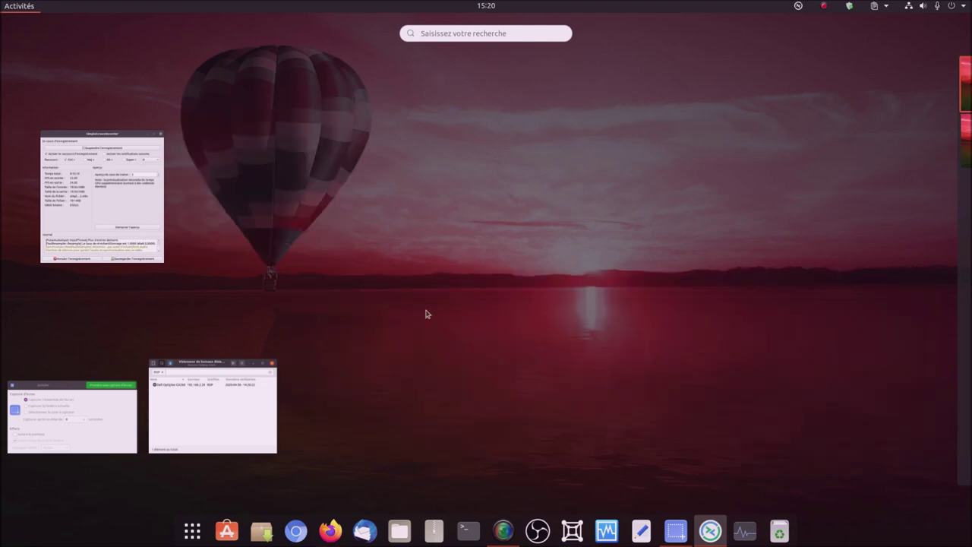
left_click(139, 379)
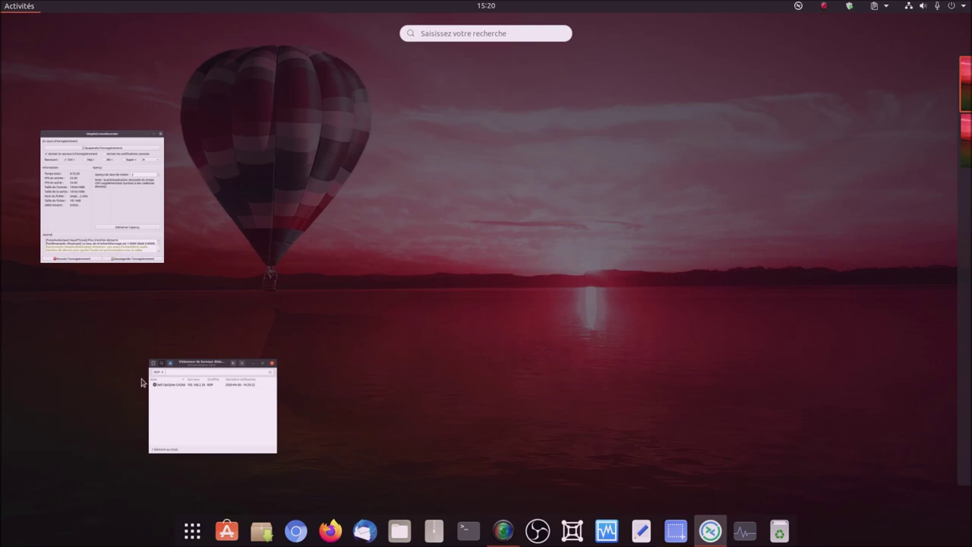
Step: Connect to the Dell Optiplex GX260 over RDP in Remmina, view its remote desktop, disconnect, and close Remmina
left_click(206, 405)
double_click(410, 225)
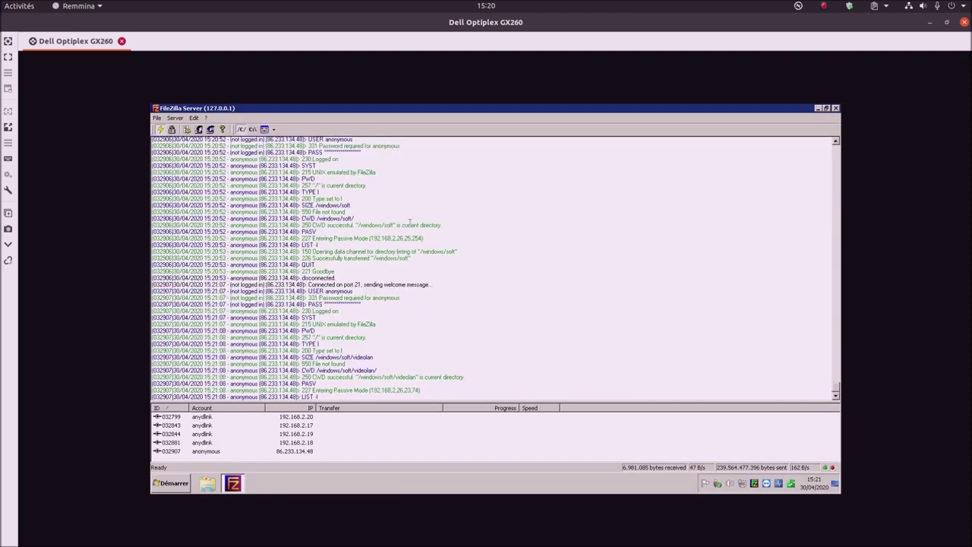
left_click(120, 41)
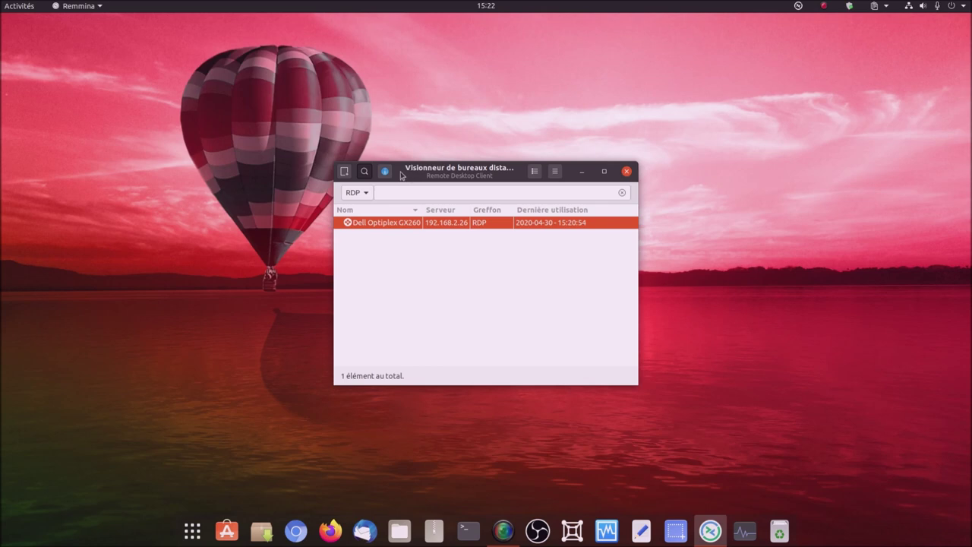
left_click_drag(402, 175, 410, 214)
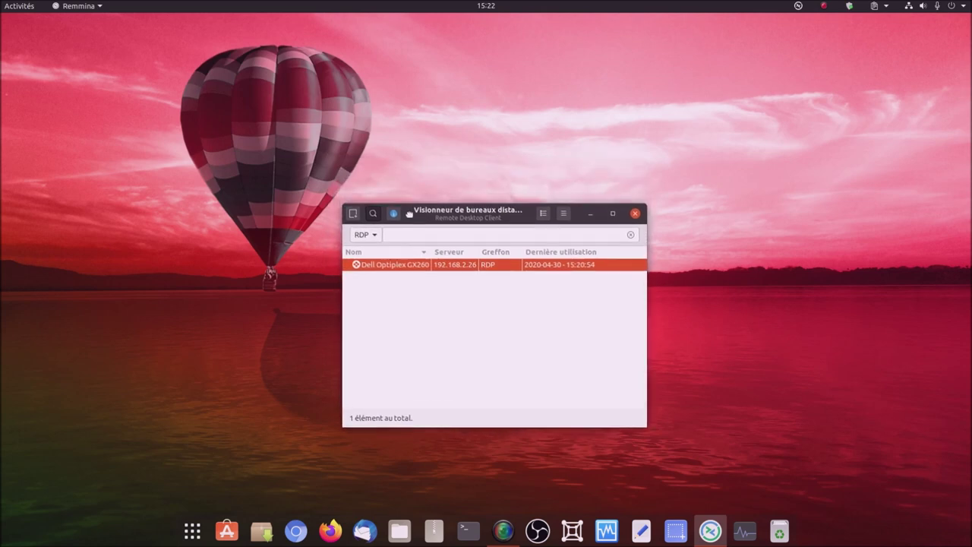
left_click(637, 214)
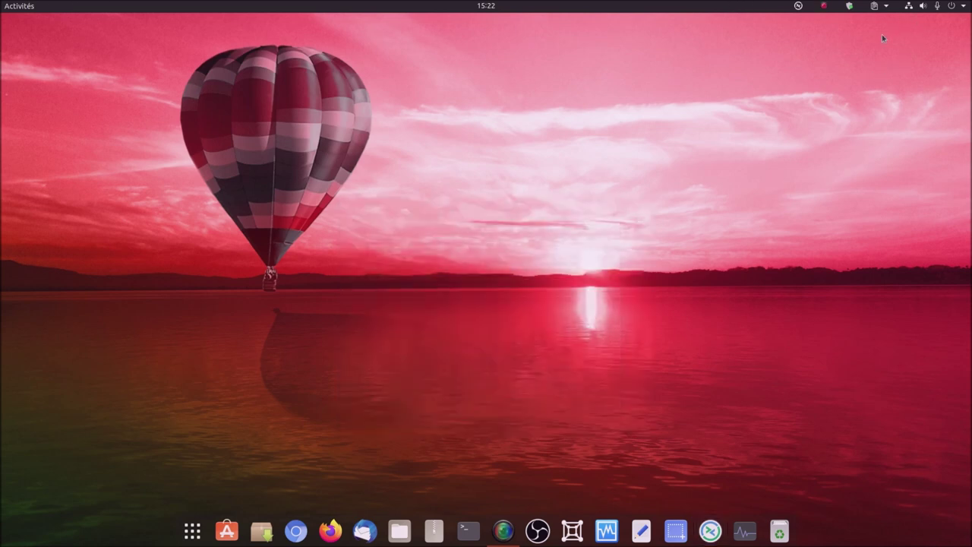
Step: Show the Livepatch status menu
left_click(850, 6)
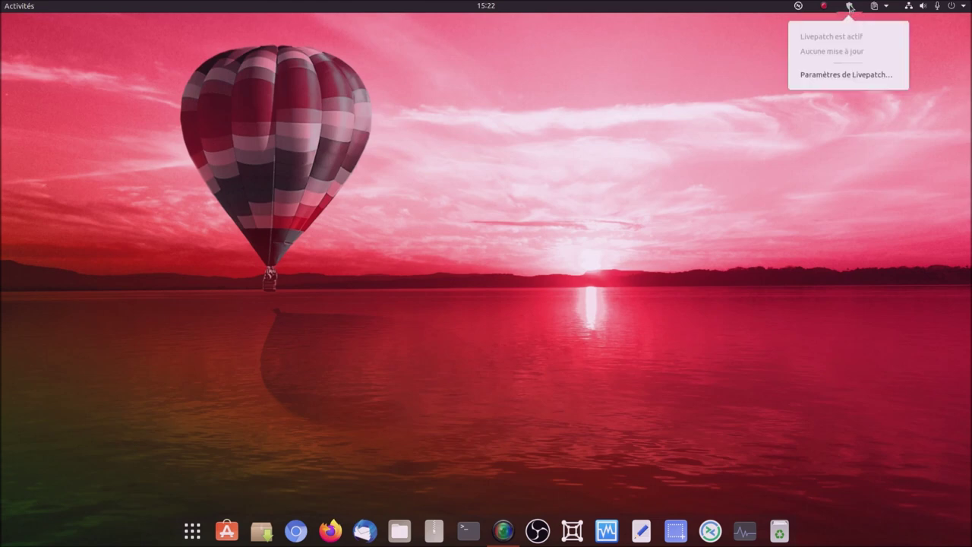
Step: Show the screen recorder's indicator menu, dismiss it, and quit Remmina from its indicator
left_click(816, 181)
left_click(823, 6)
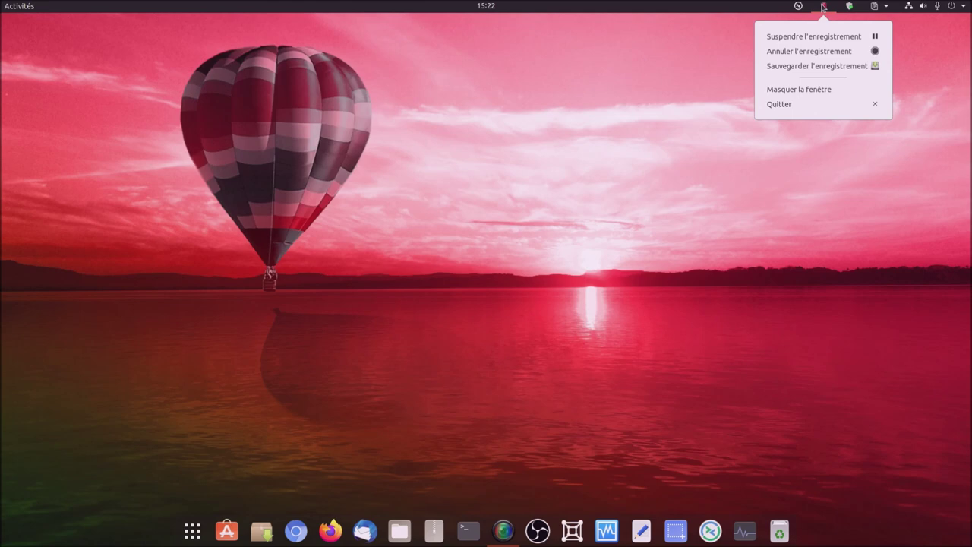
left_click(811, 193)
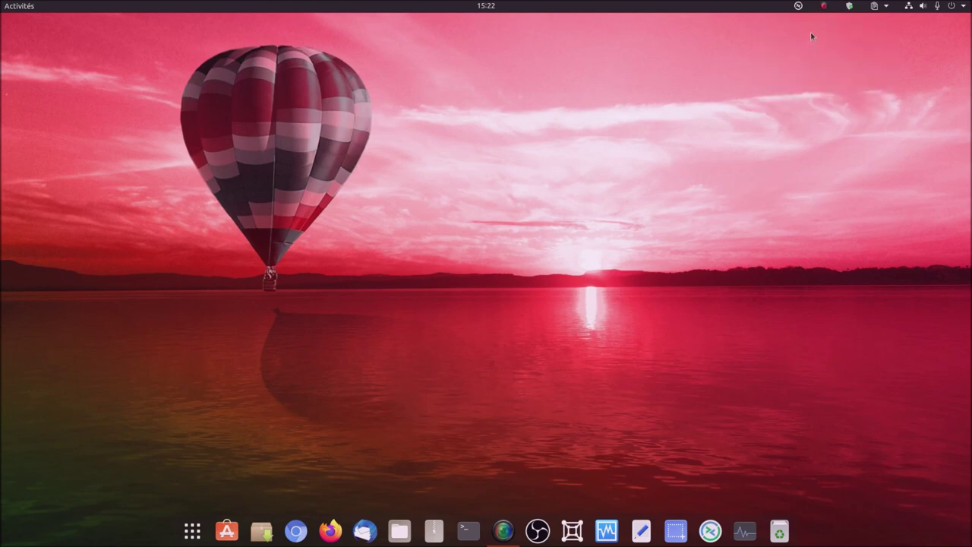
left_click(797, 6)
left_click(763, 159)
left_click_drag(153, 152, 821, 404)
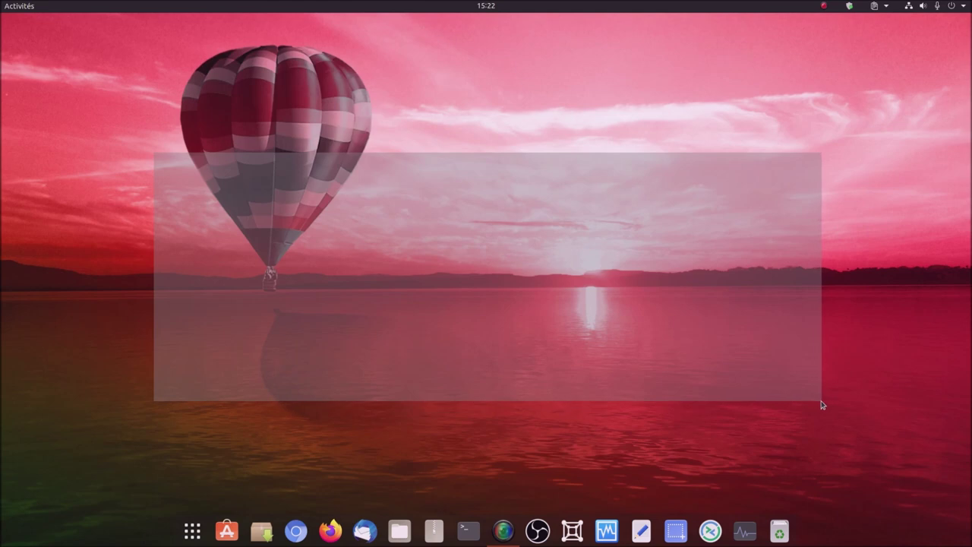
left_click_drag(820, 404, 821, 405)
left_click_drag(822, 406, 822, 405)
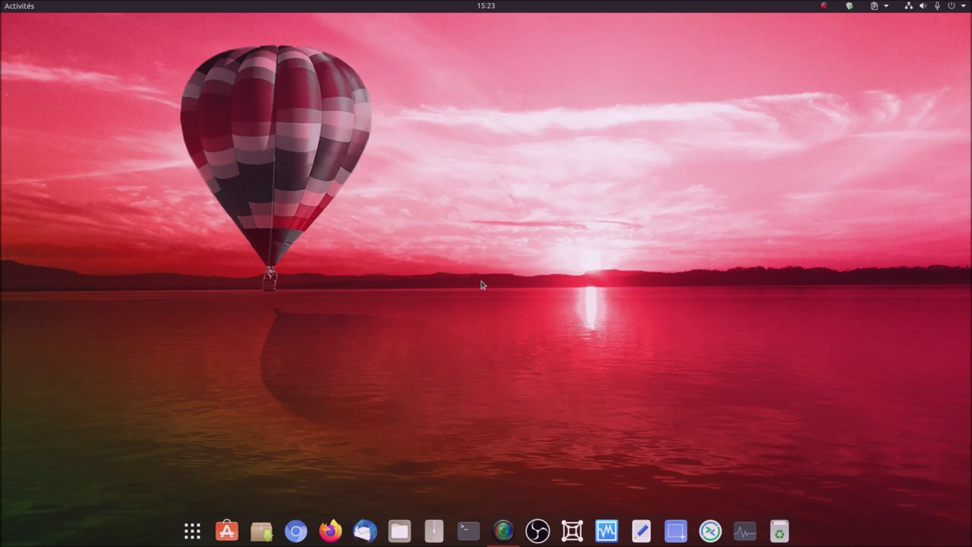
Step: Show Ubuntu Software and close it, and enter sudo apt install at a Terminal prompt without running it
left_click(228, 530)
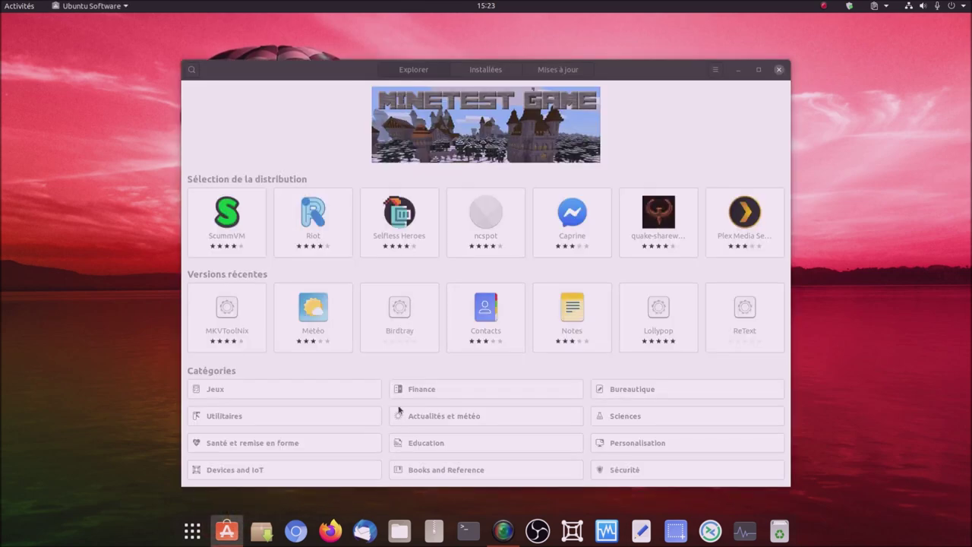
left_click(779, 70)
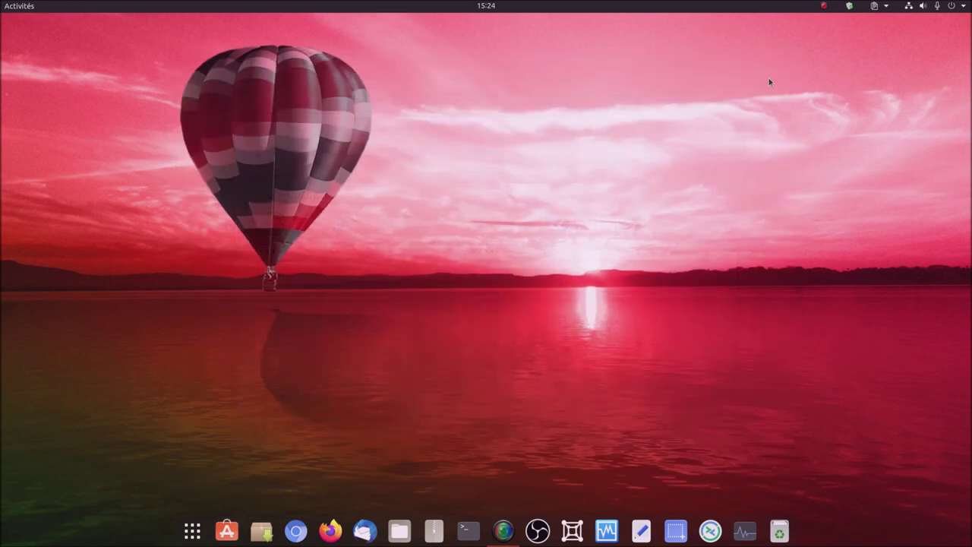
left_click(469, 529)
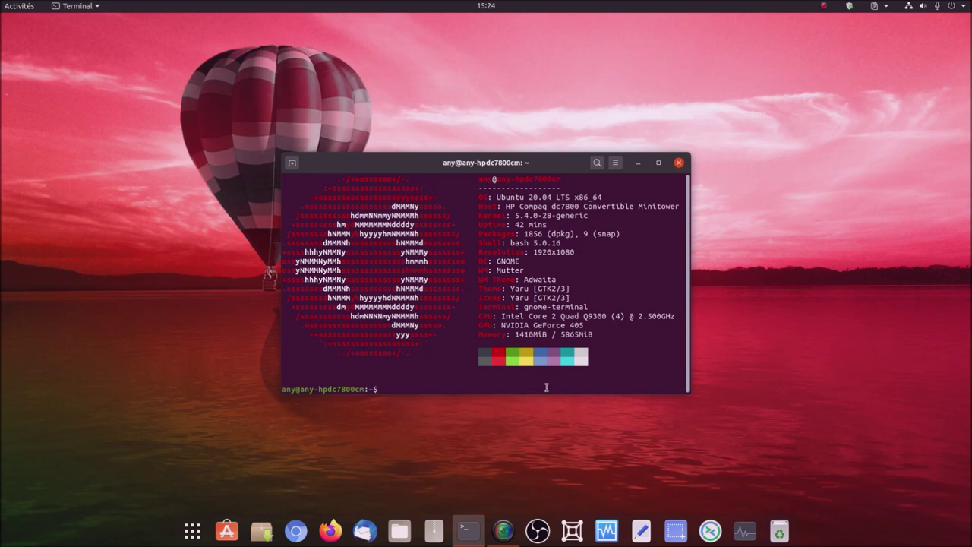
type("sudo apt install")
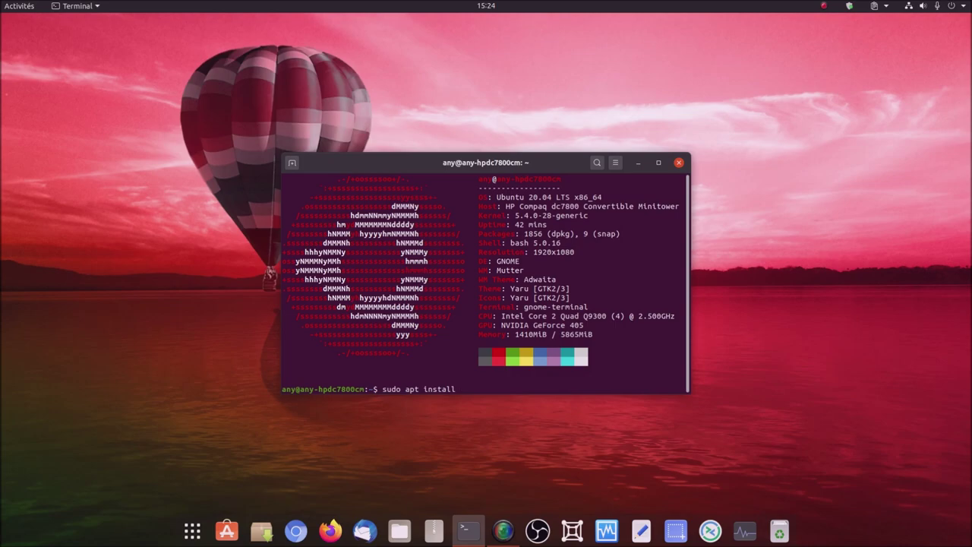
Step: Launch the Synaptic package manager and authenticate with the account password
left_click(261, 530)
type("*******")
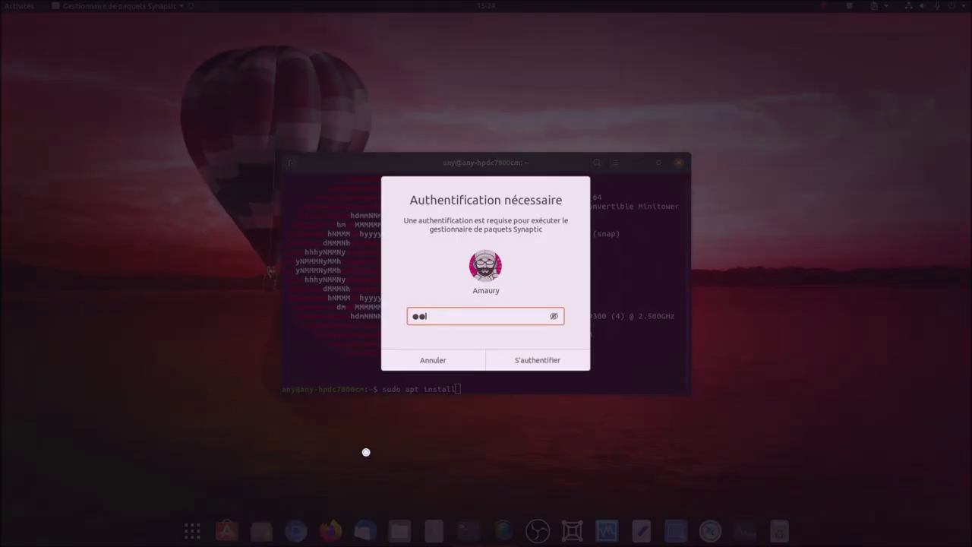
key("Return")
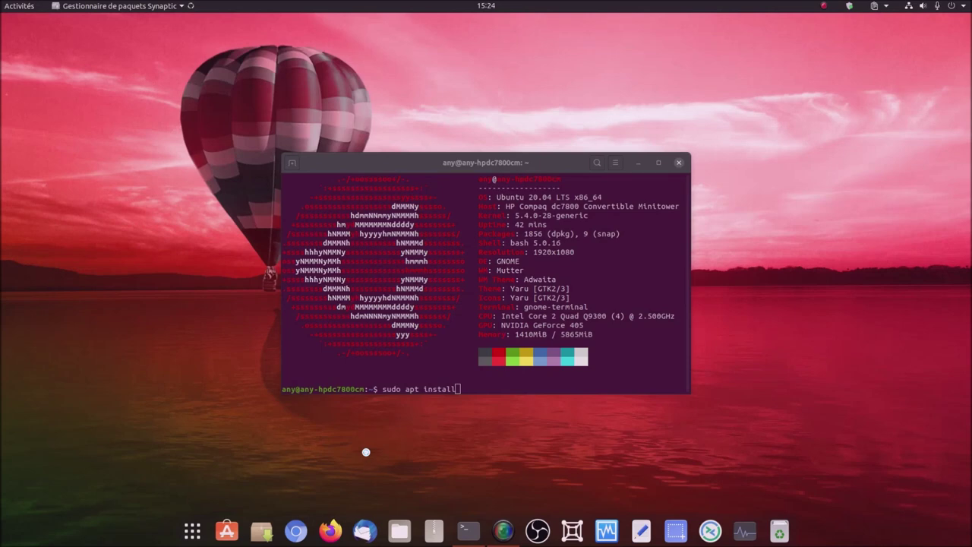